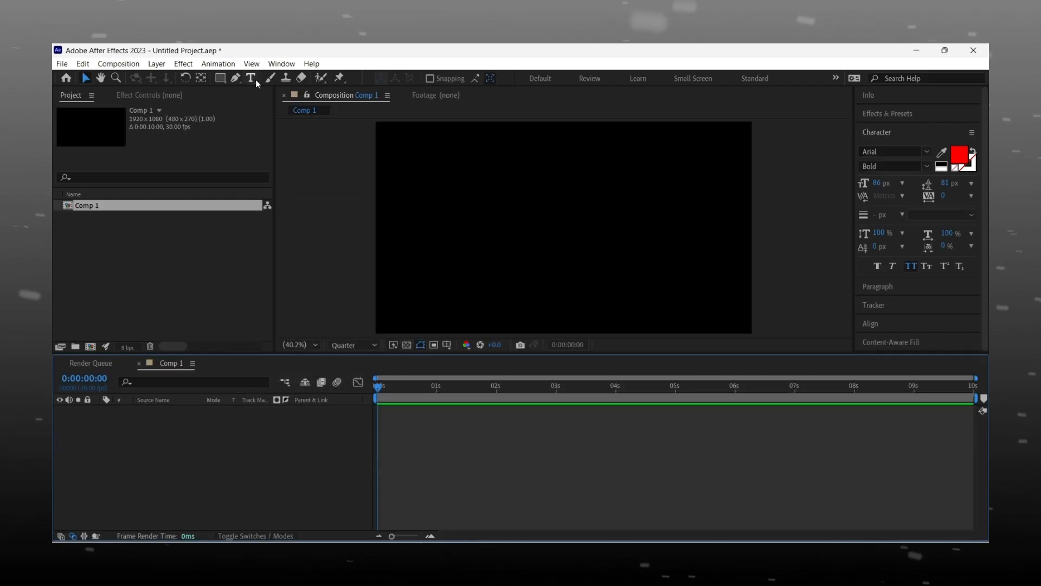
Create a text layer reading "your text" and centre it horizontally and vertically in the composition.
click(253, 78)
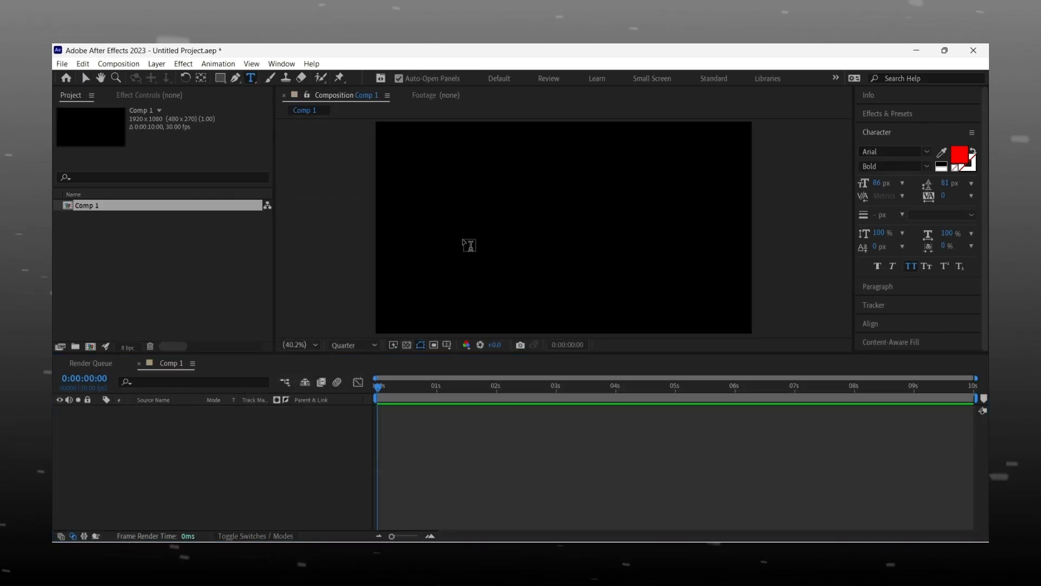
click(492, 215)
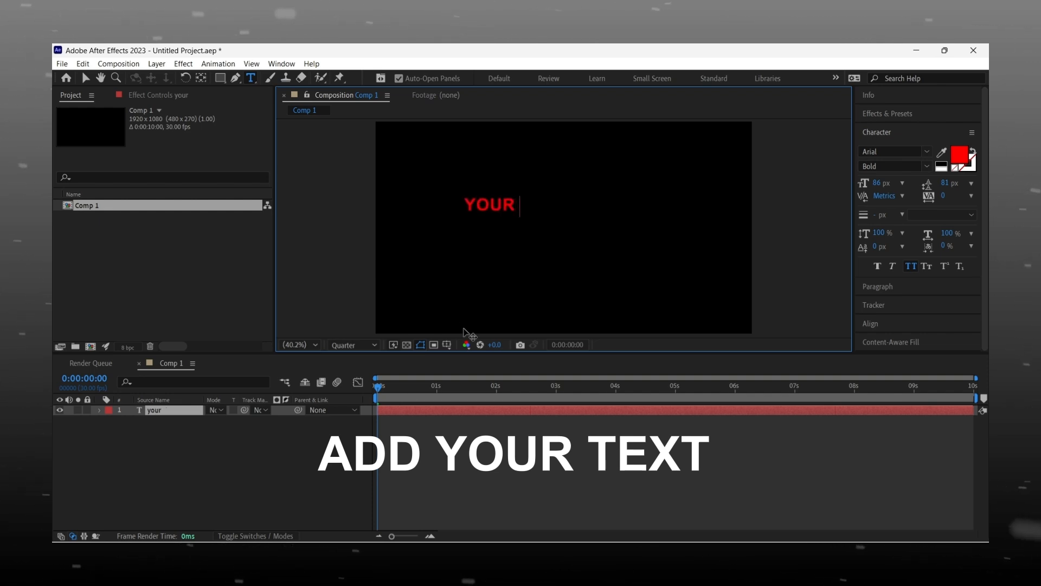
click(883, 133)
click(883, 188)
click(888, 218)
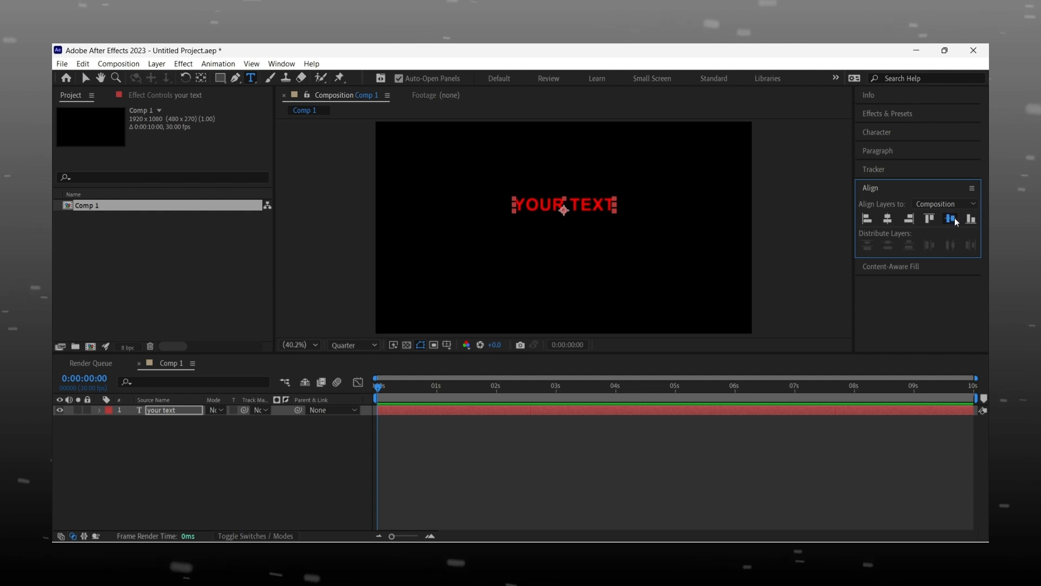
click(955, 217)
Scale the text layer to 200% and re-centre it in the composition.
click(396, 409)
key(s)
drag(222, 421, 295, 421)
click(888, 219)
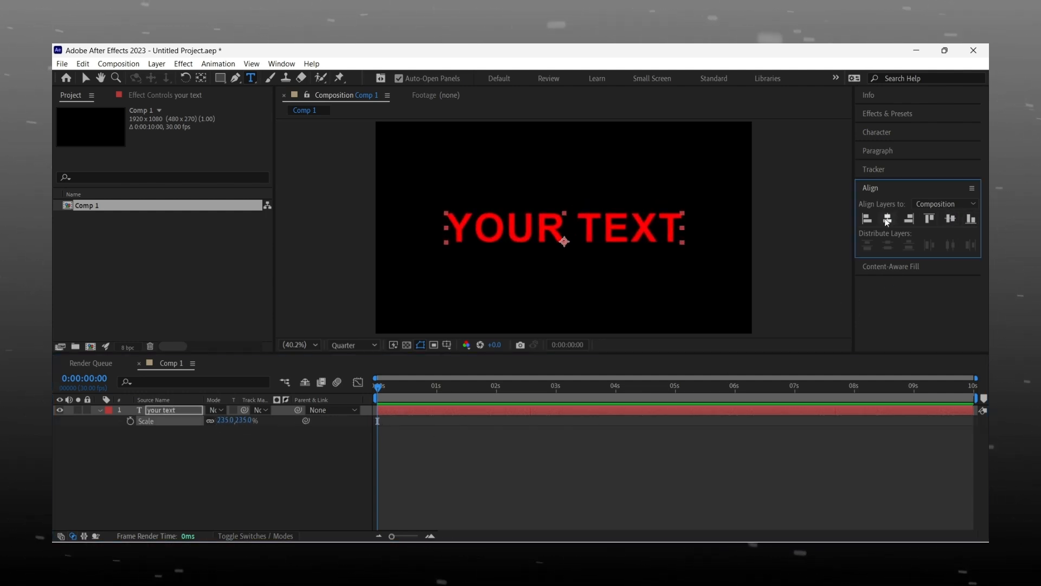
click(218, 421)
text(200)
key(Return)
click(950, 219)
click(372, 471)
click(99, 411)
Apply the CC Smear effect to the text layer and set its Radius to 20.
click(469, 412)
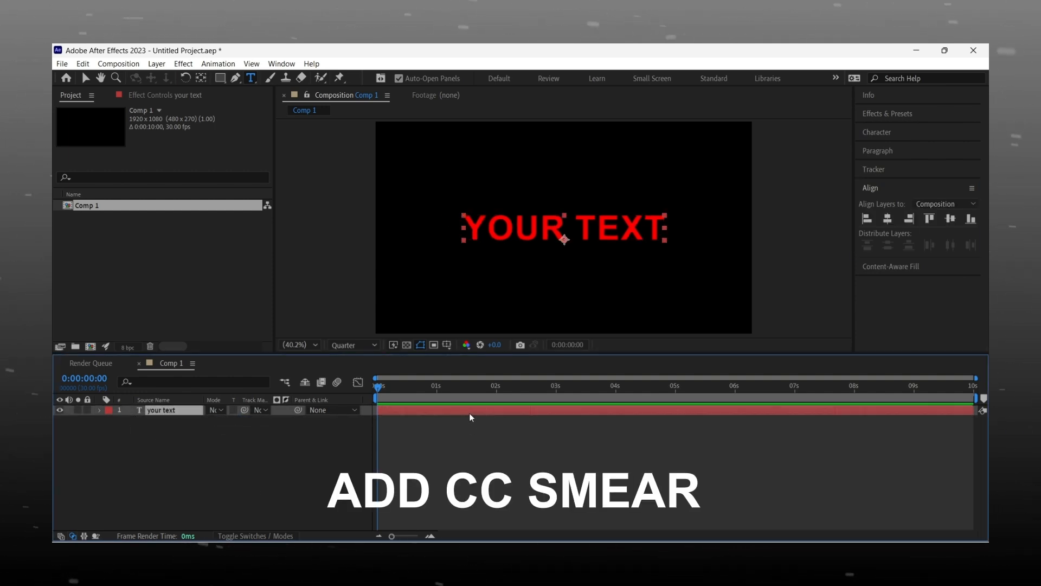
key(ctrl+space)
text(cc smea)
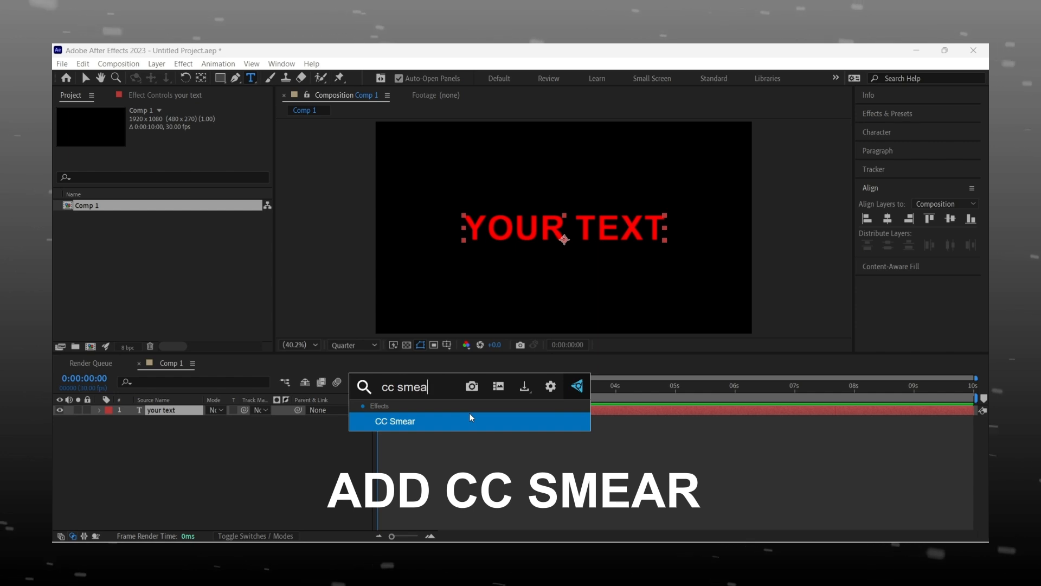
key(Return)
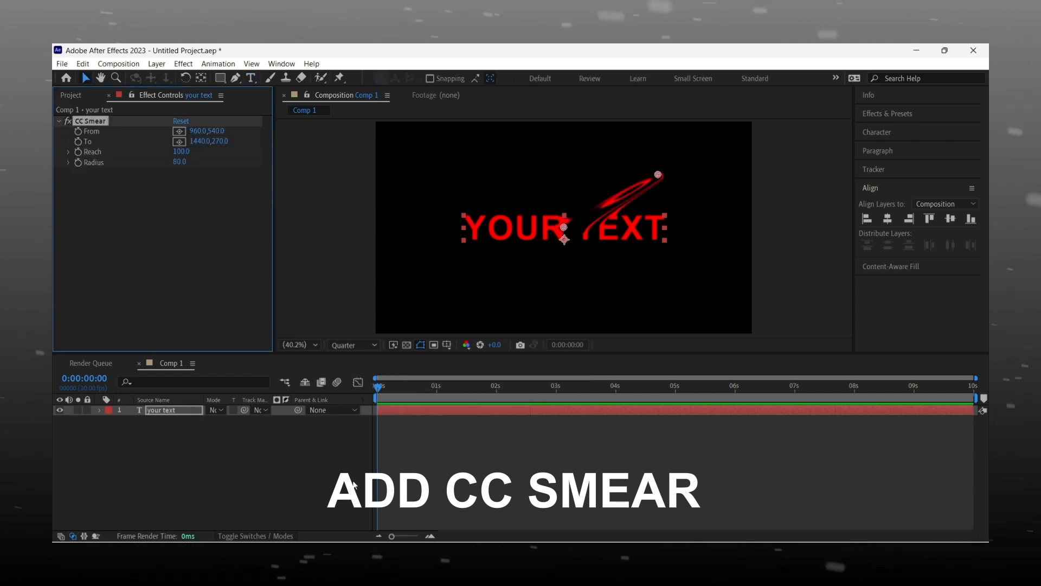
click(180, 162)
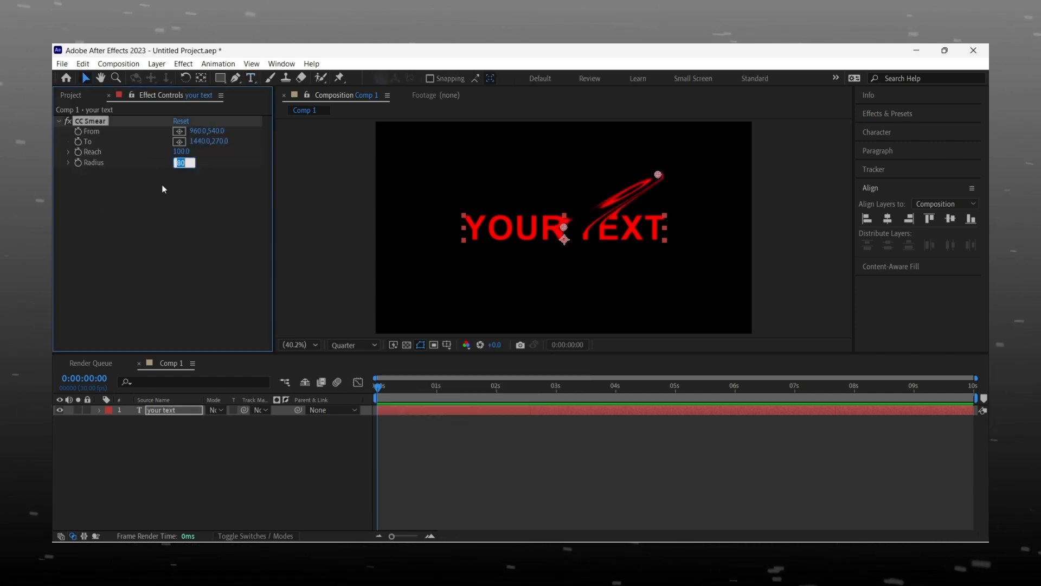
text(20)
key(Return)
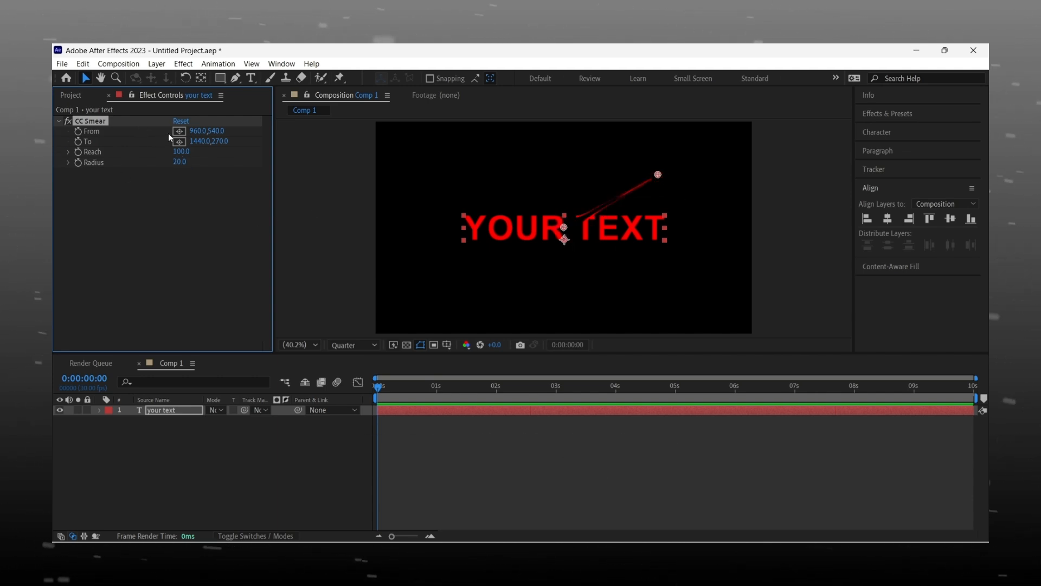
Place the CC Smear From point on the stem of the letter Y, at about 503, 560.
click(562, 228)
click(310, 346)
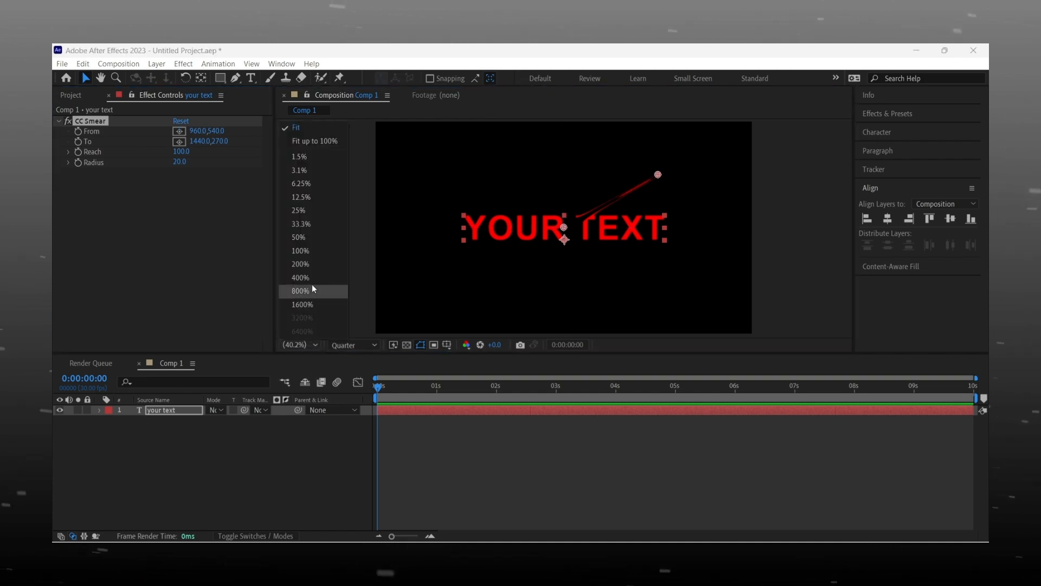
click(307, 251)
click(180, 132)
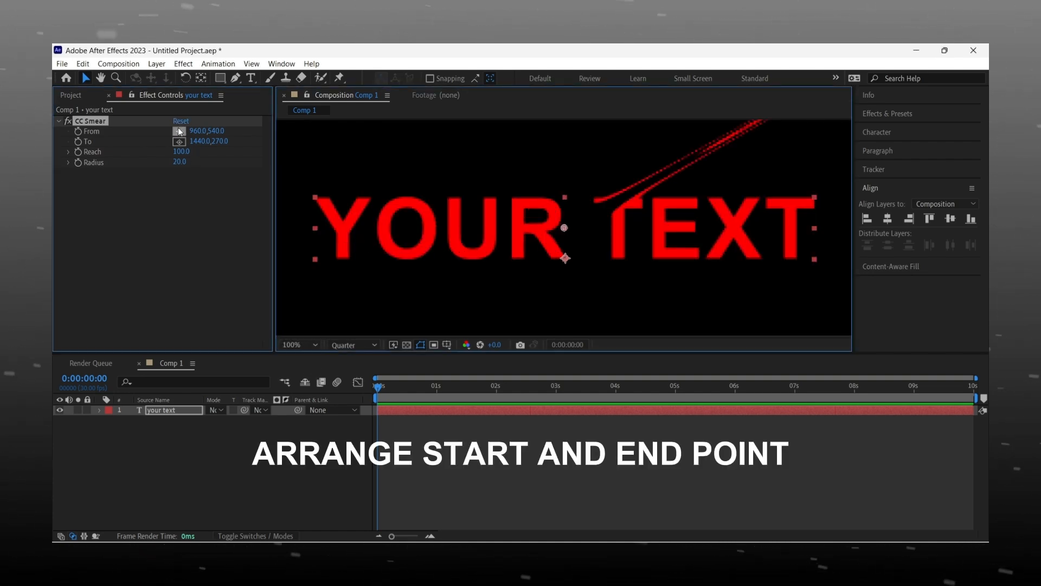
click(341, 237)
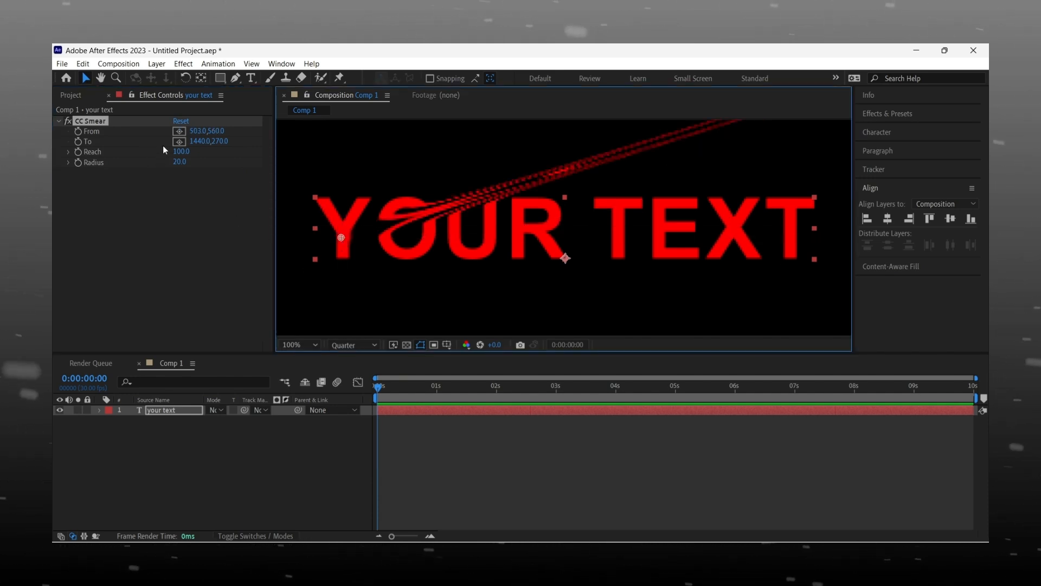
Place the CC Smear To point below the letter Y near the composition's lower edge, at about 495, 1020.
click(179, 141)
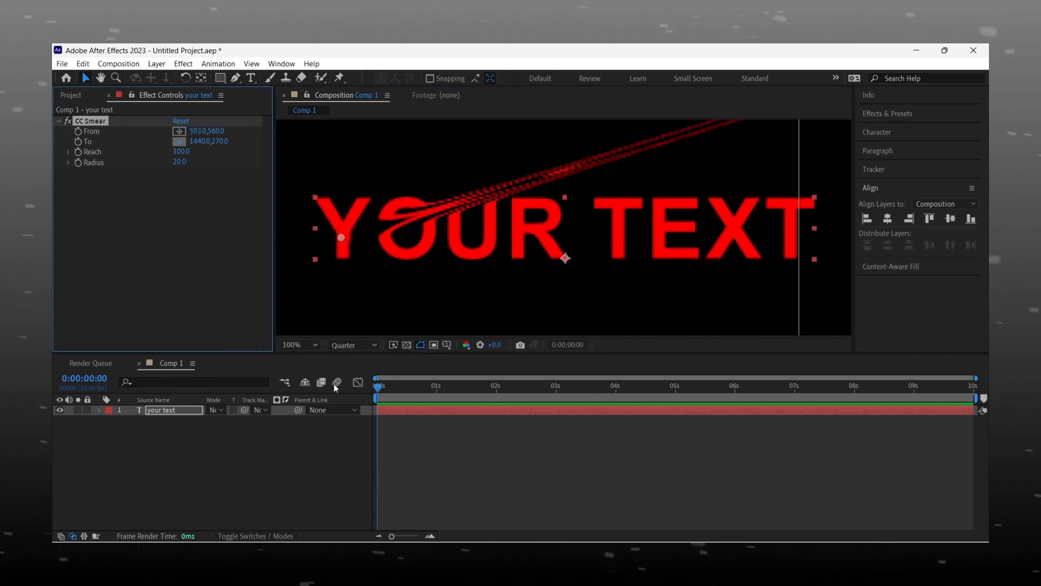
click(313, 345)
click(308, 116)
click(180, 141)
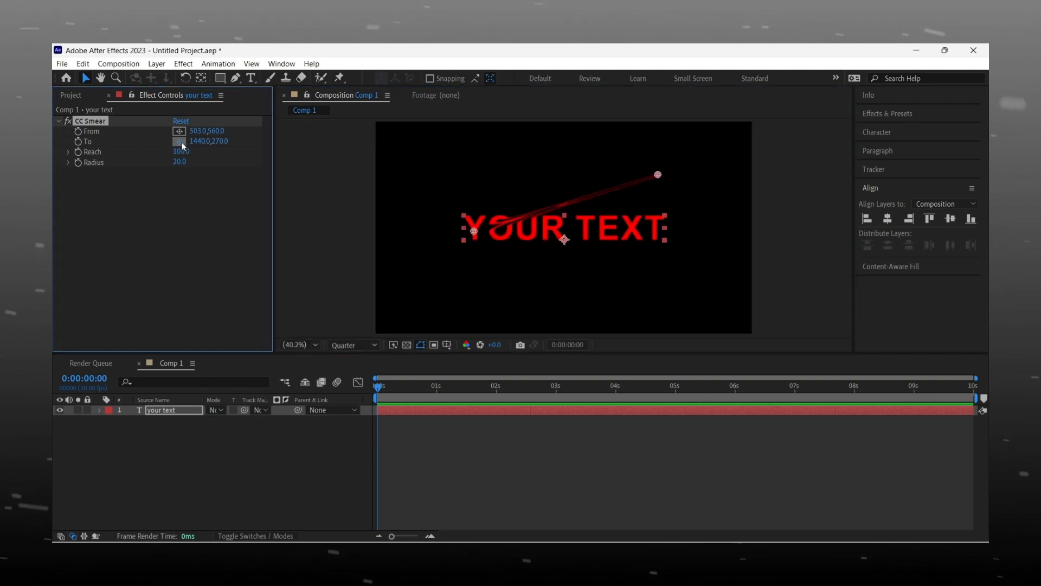
click(473, 322)
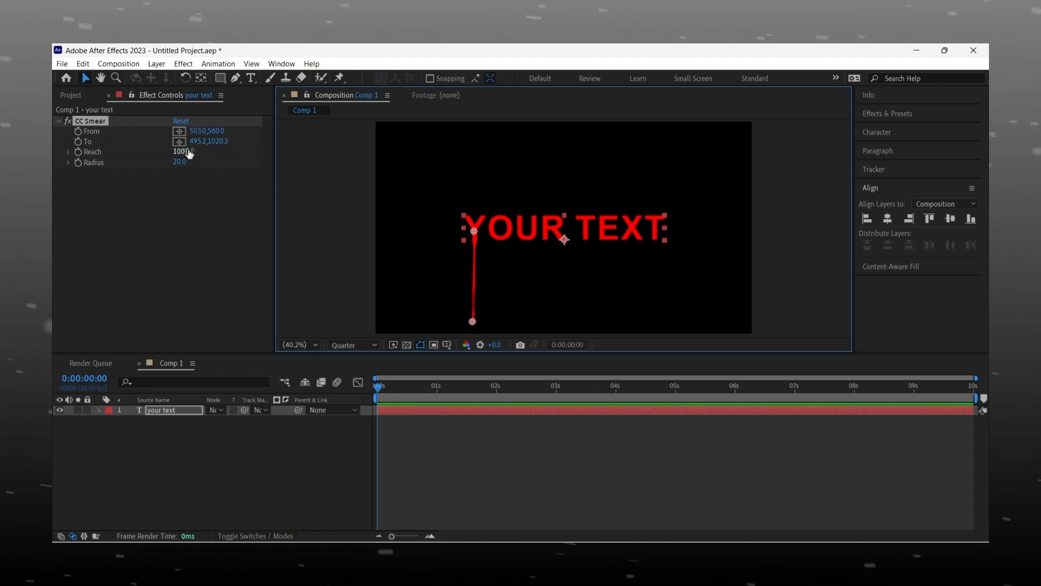
Set the CC Smear Reach to 0 and start keyframing it at the beginning of the composition.
drag(181, 151, 140, 159)
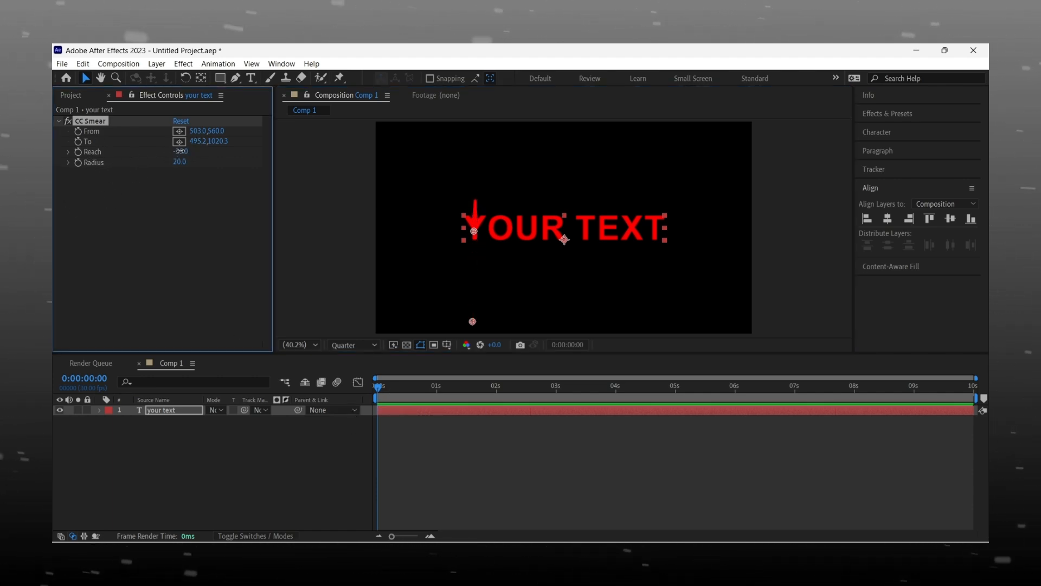
text(0)
key(Return)
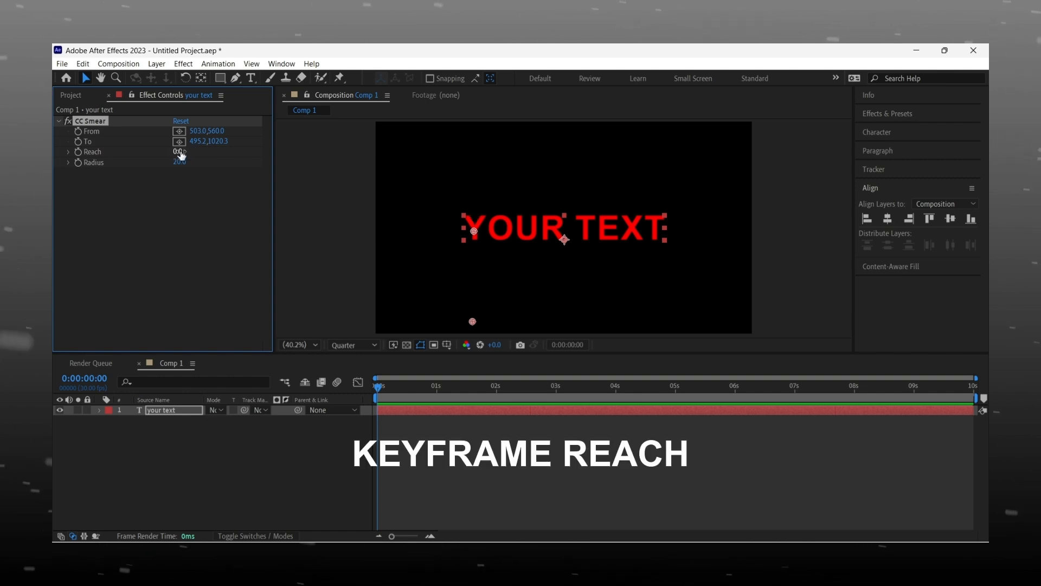
click(79, 153)
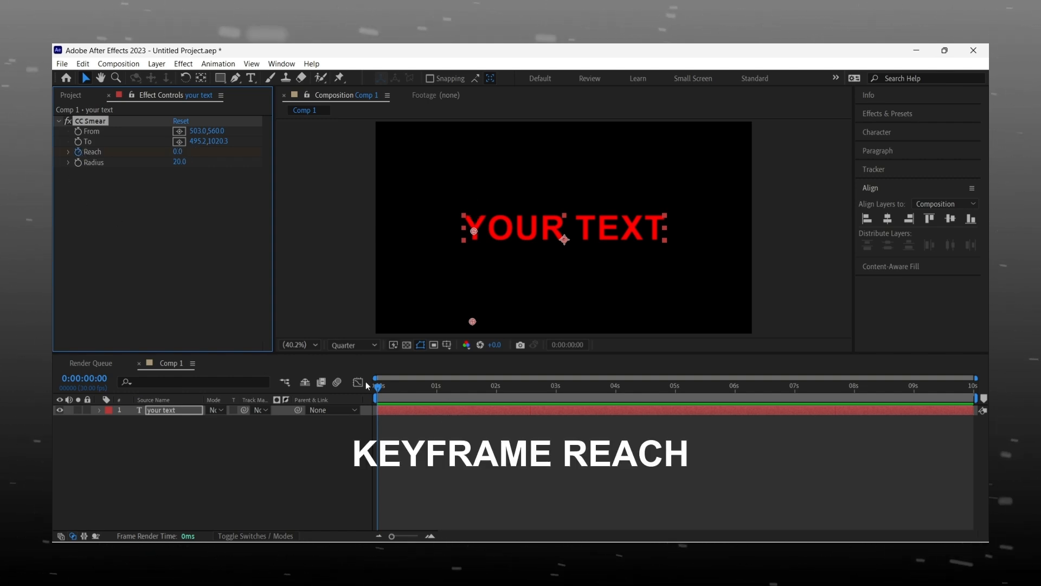
Add a second Reach keyframe at 0:00:01:00 with a value of 660.
drag(379, 386, 437, 406)
key(Page_Down)
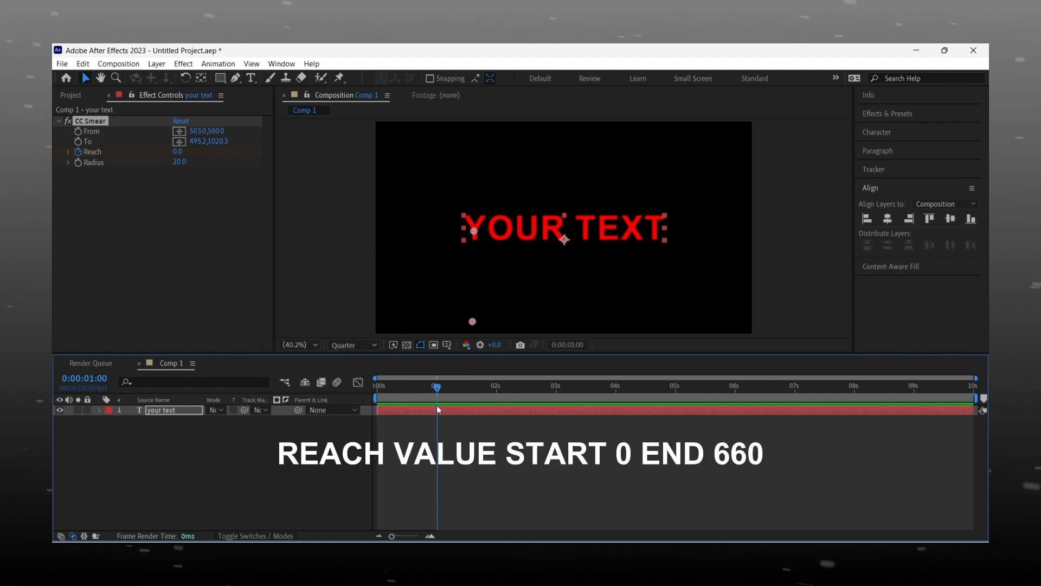
key(u)
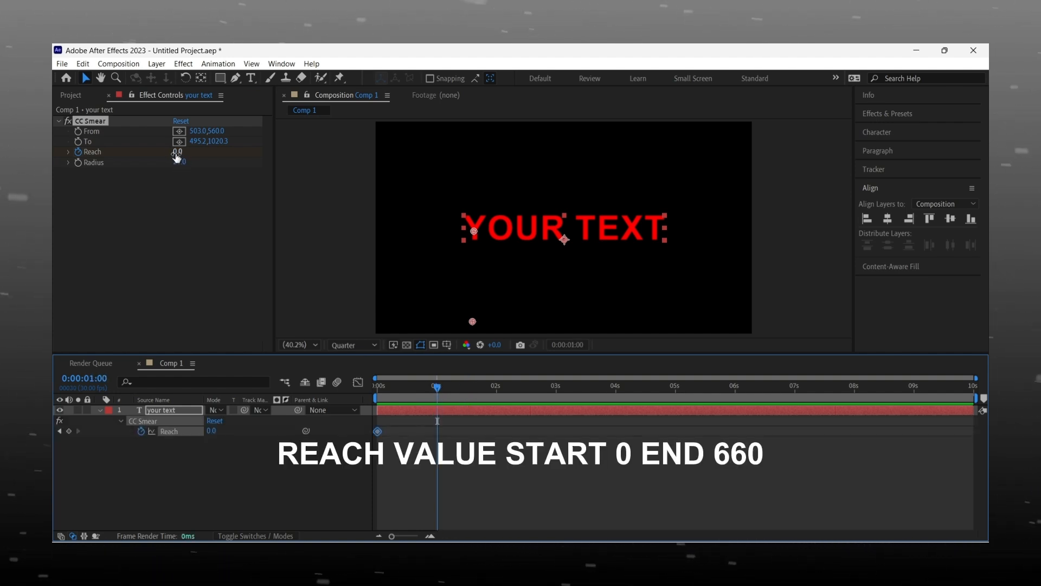
drag(176, 154, 199, 157)
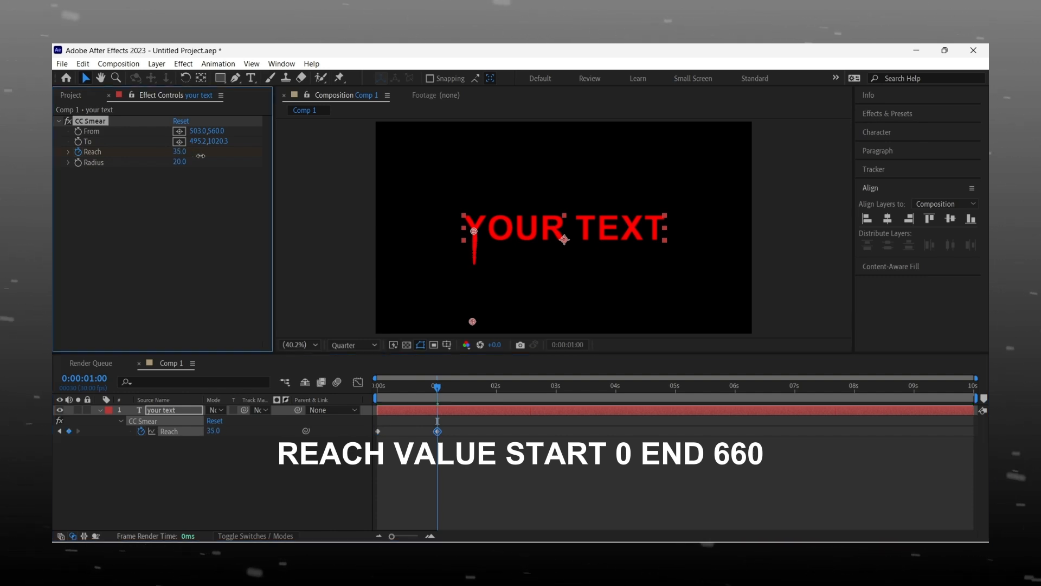
drag(322, 168, 481, 167)
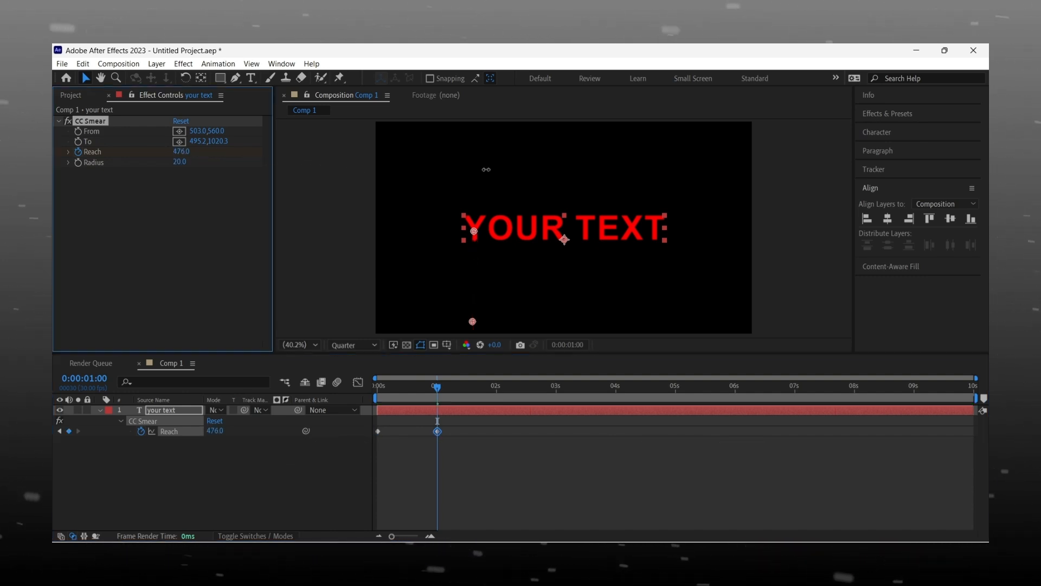
click(175, 155)
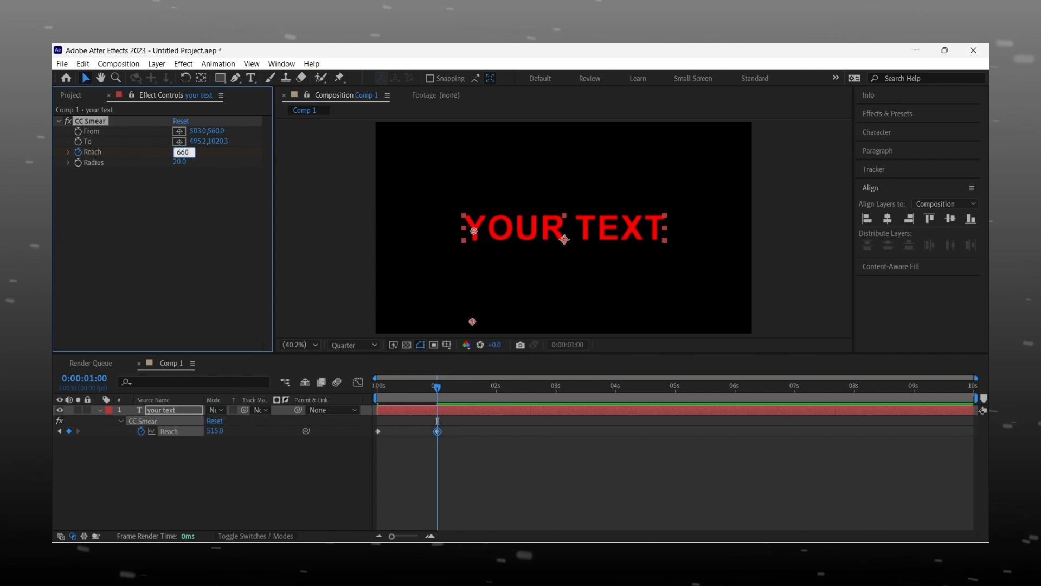
click(167, 277)
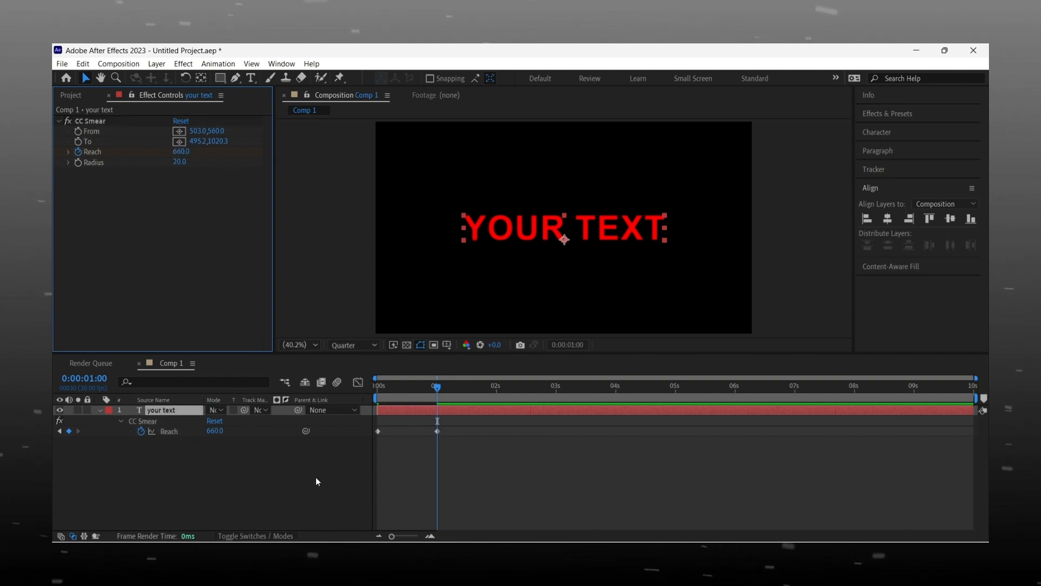
Apply Easy Ease to both Reach keyframes and preview the drip animation from the start.
click(317, 477)
drag(444, 431, 348, 442)
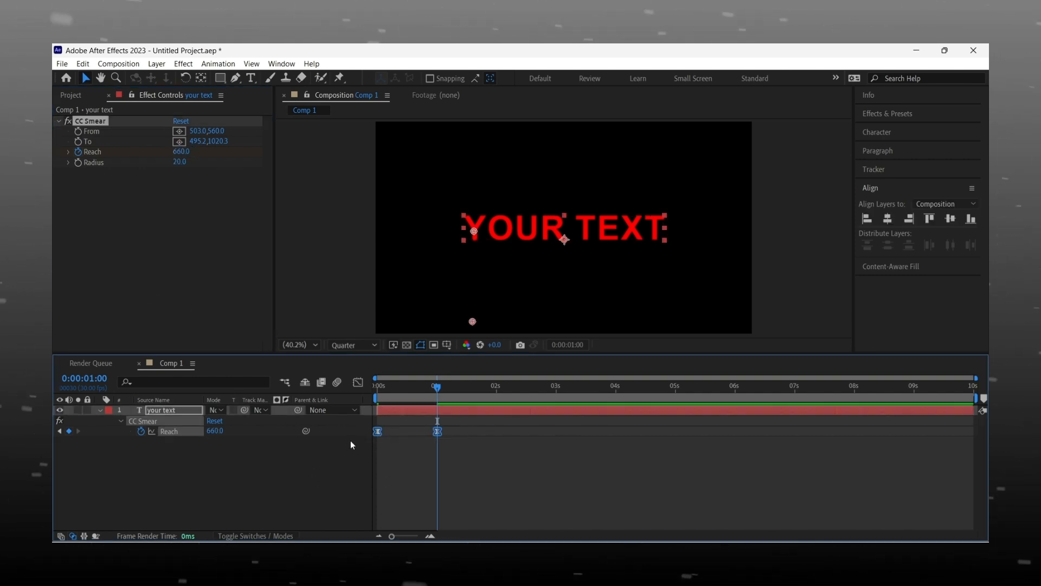
key(F9)
click(366, 467)
click(375, 389)
key(space)
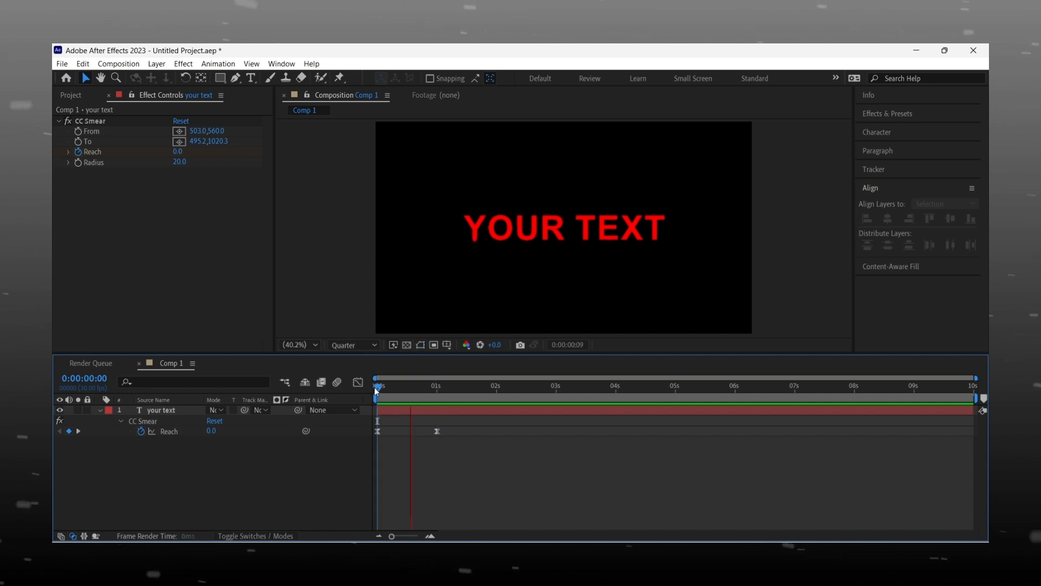
Slow the drip by moving the end Reach keyframe to about 2.2 seconds, and preview the new timing.
drag(375, 388, 370, 441)
drag(440, 433, 504, 442)
click(369, 453)
key(space)
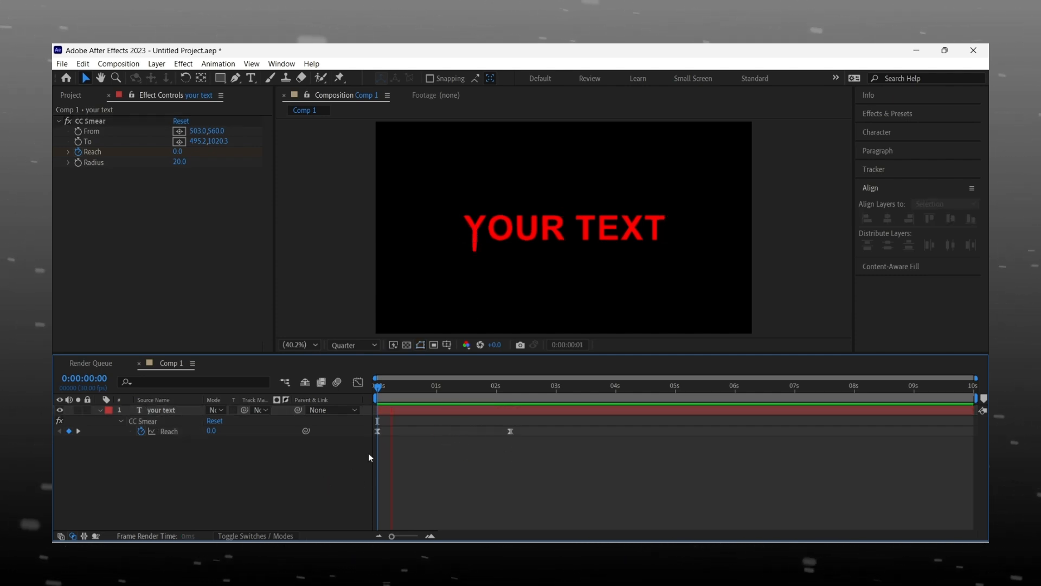
click(406, 386)
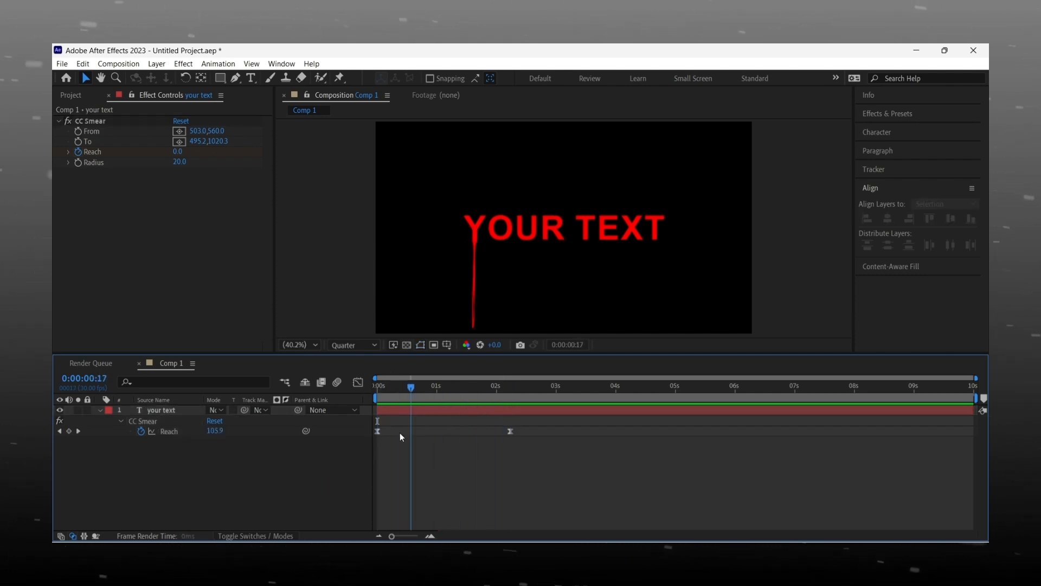
key(space)
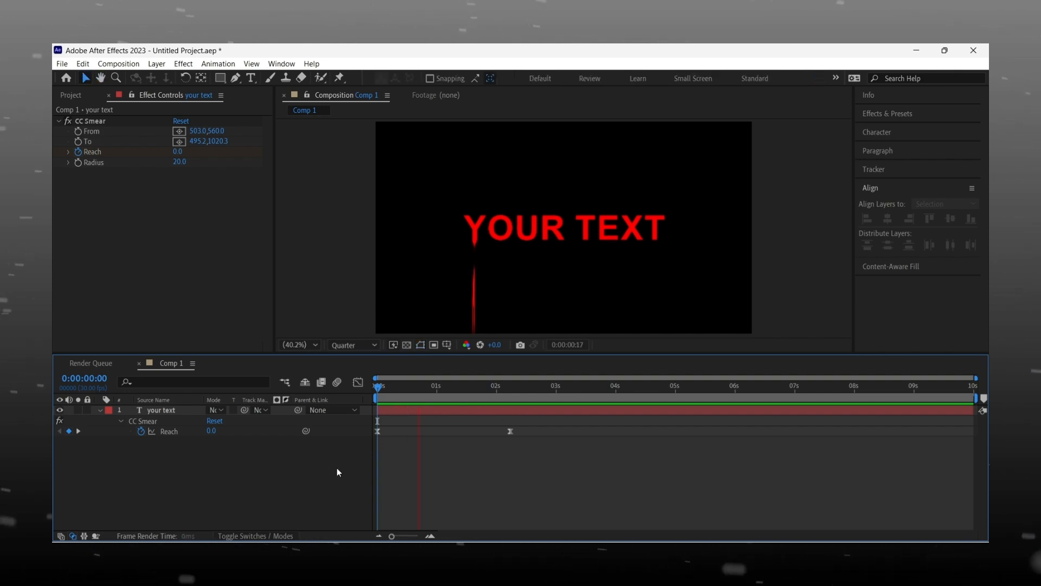
key(space)
Reshape the easing curve of the two Reach keyframes in the Graph Editor and preview the drip.
drag(523, 425, 310, 450)
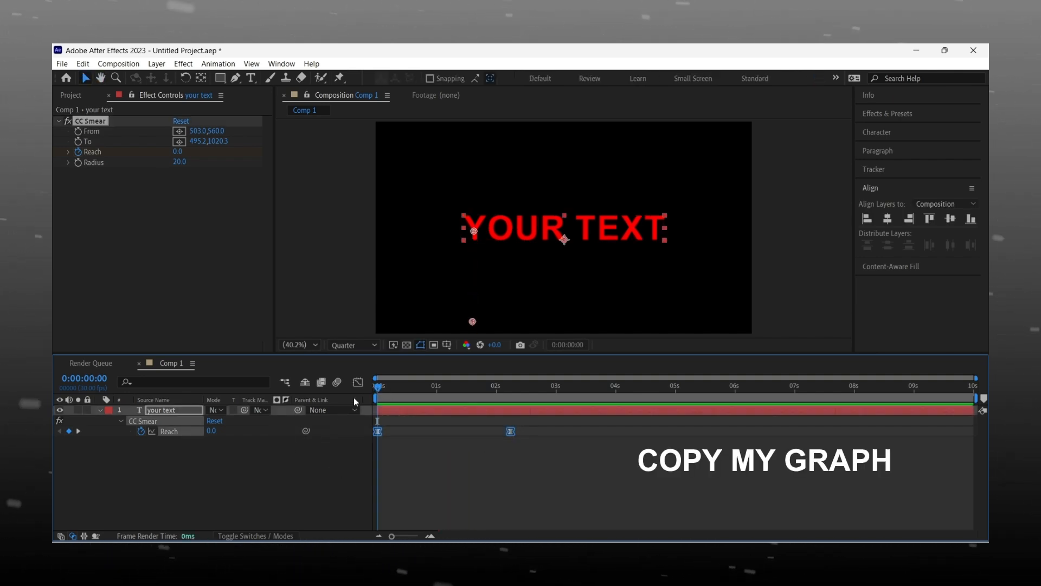
click(358, 383)
click(511, 412)
drag(469, 413, 513, 495)
drag(427, 505, 493, 495)
click(358, 383)
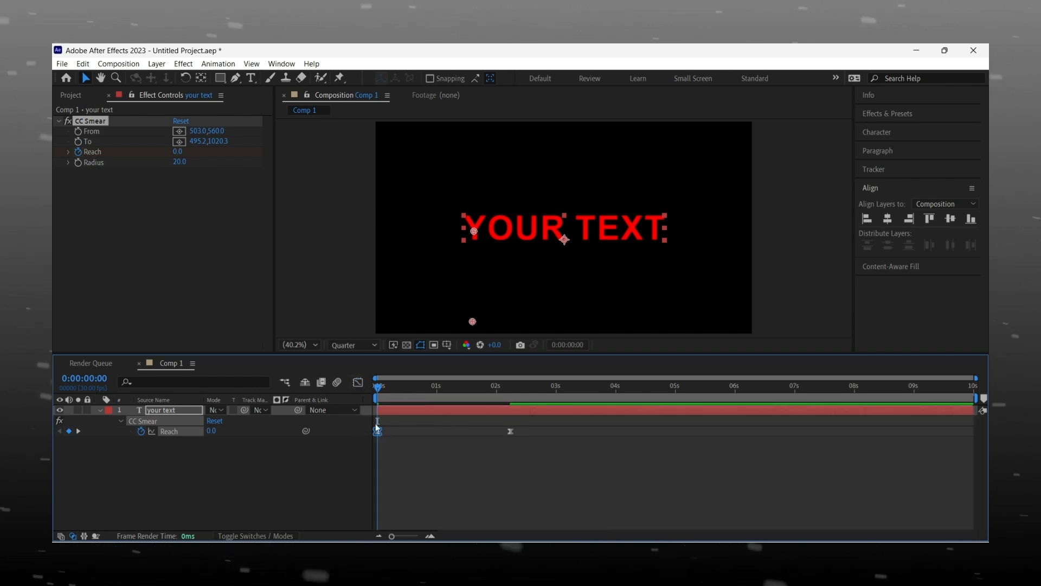
drag(382, 386, 369, 401)
click(344, 465)
key(space)
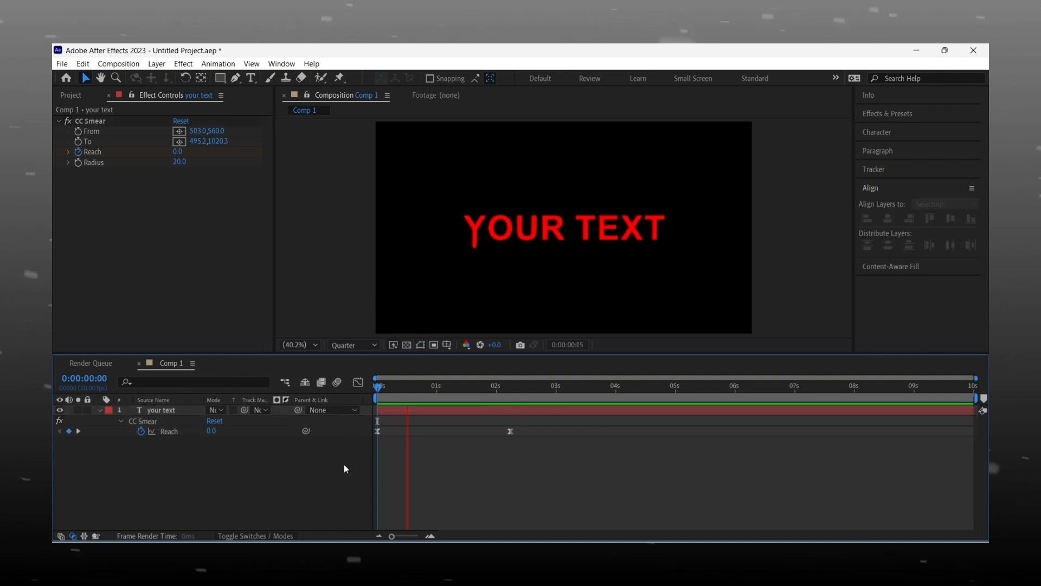
key(space)
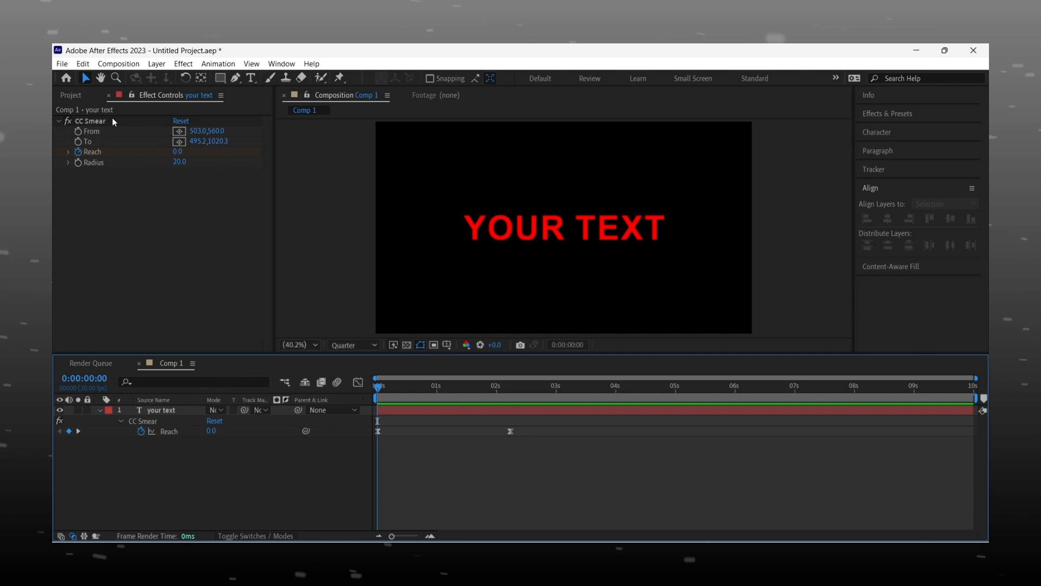
Duplicate the CC Smear effect and set the copy's From point to 734.1, 547.5 on the U and its To point to 734.1, 1022.8.
click(115, 122)
key(ctrl+d)
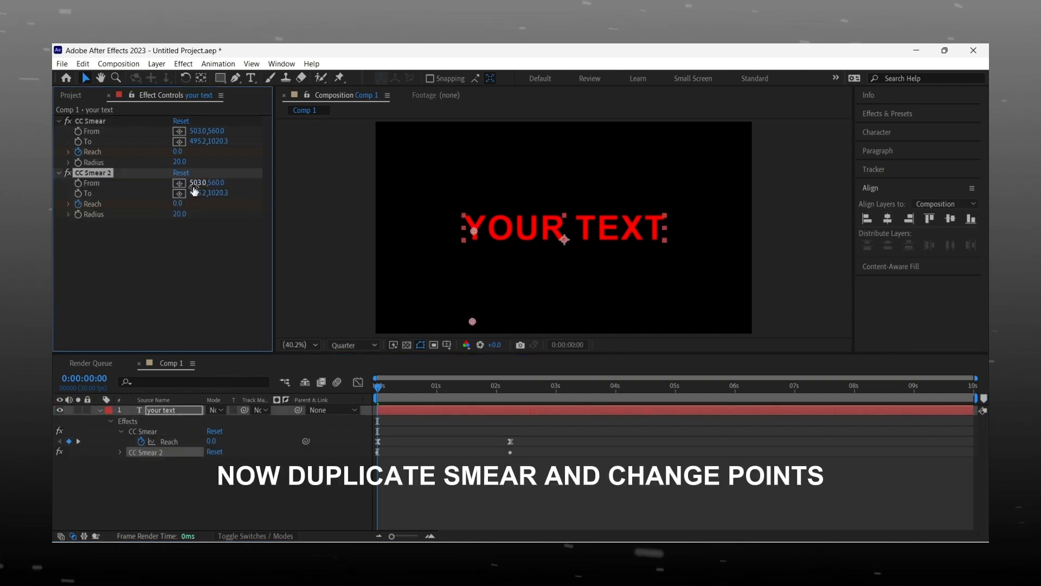
click(519, 228)
click(179, 193)
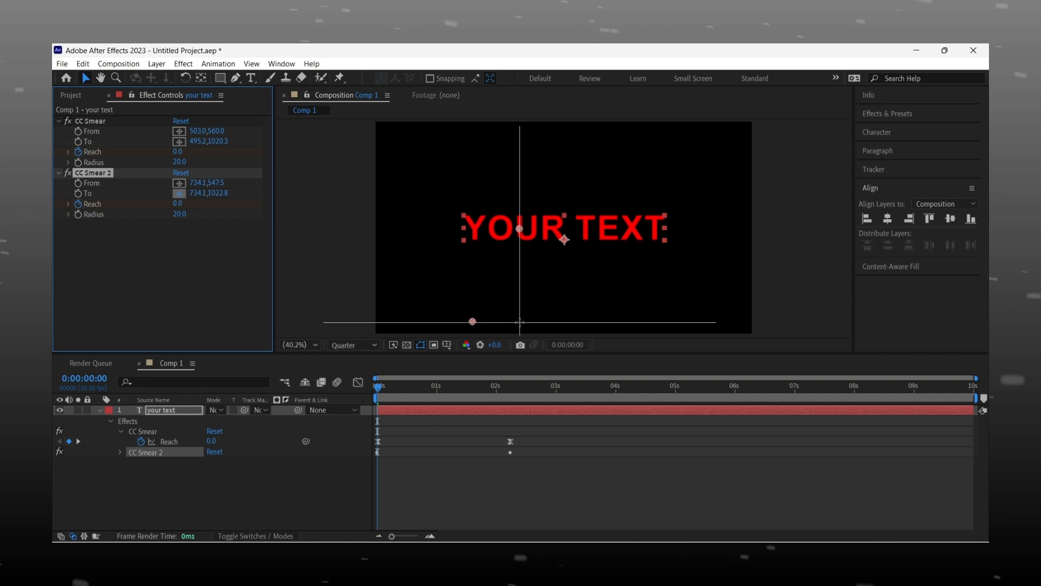
click(519, 323)
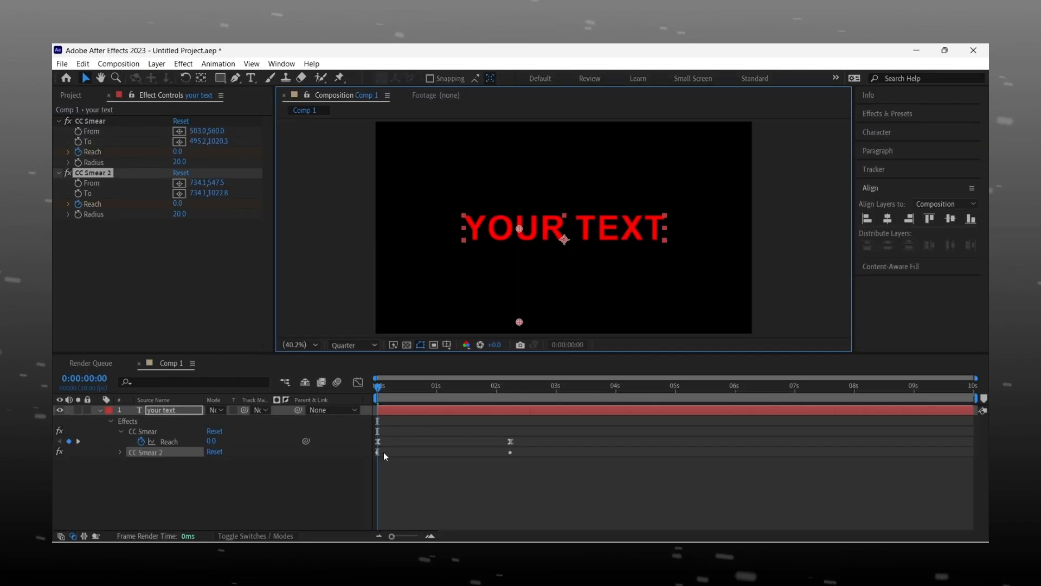
Shift the two Reach keyframes of CC Smear 2 to about 0.8 and 3 seconds, and preview the drips.
key(u)
key(u)
key(u)
click(392, 410)
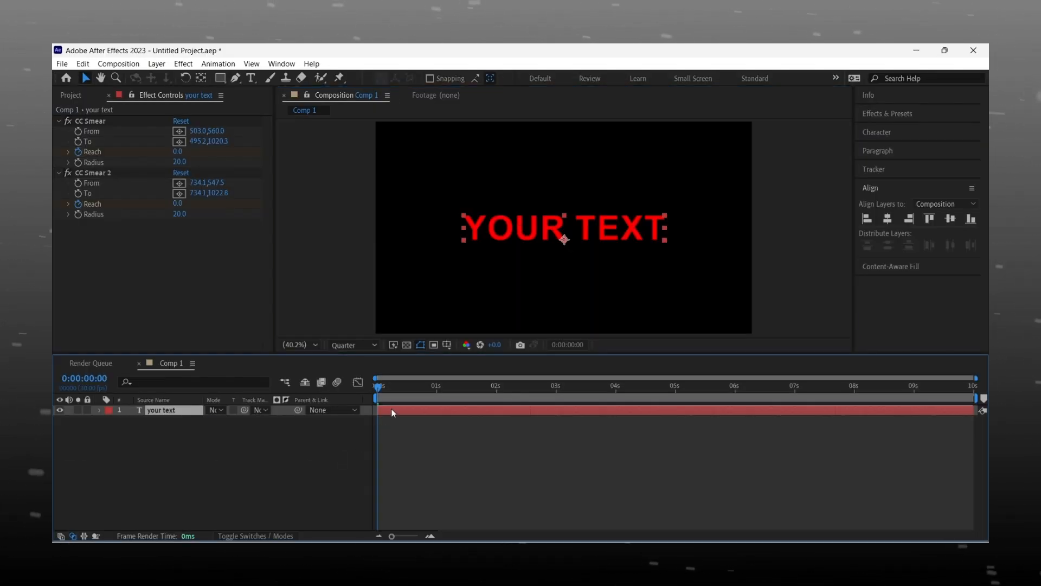
key(u)
click(177, 438)
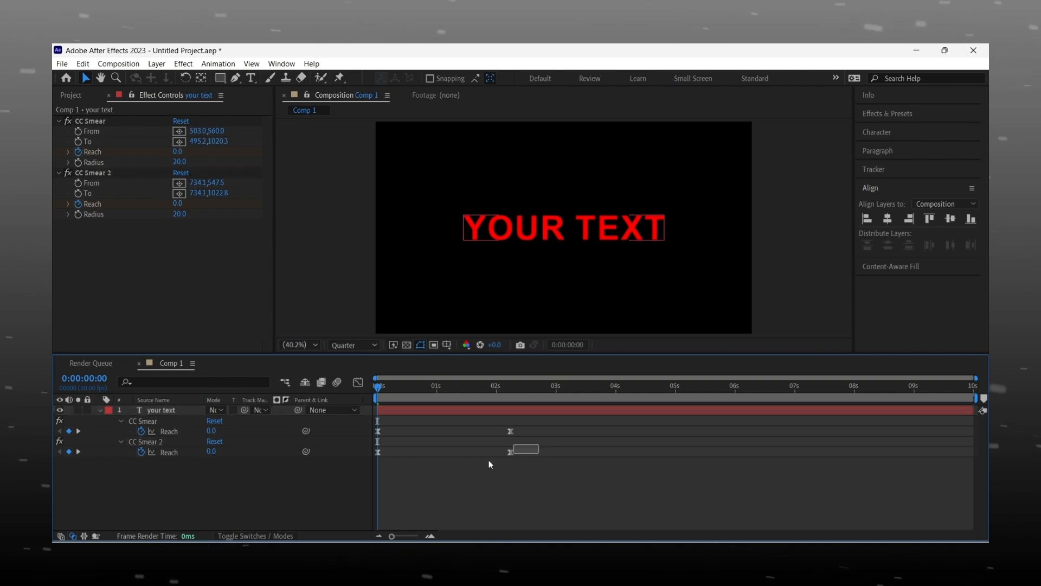
drag(523, 450, 382, 453)
click(353, 483)
key(space)
key(space)
click(101, 411)
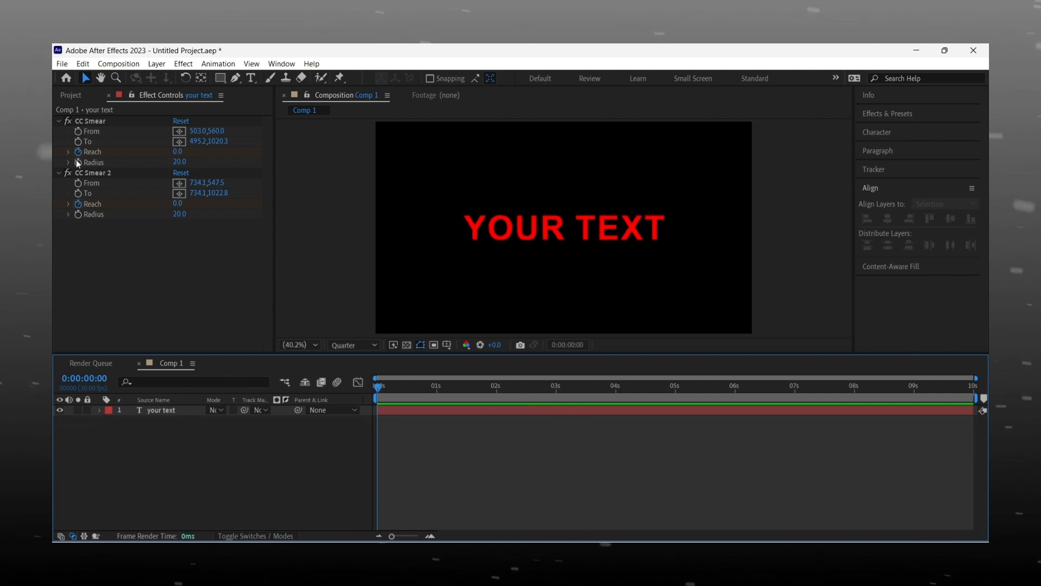
Duplicate CC Smear 2 and set the copy's From point to 1070.0, 530.0 on the first T and its To point to 1070.0, 1042.7.
click(86, 171)
key(ctrl+d)
click(180, 237)
click(585, 225)
click(179, 245)
click(586, 325)
Retime the Reach keyframes of CC Smear 3 to about 0.5 and 3.3 seconds.
key(u)
click(578, 477)
drag(576, 474, 419, 475)
click(422, 478)
drag(561, 470, 418, 477)
drag(423, 473, 409, 472)
drag(542, 475, 576, 473)
Duplicate CC Smear 3 and set the copy's From point to 1418.4, 532.5 on the last T and its To point to 1418.4, 1047.6.
click(249, 493)
key(ctrl+d)
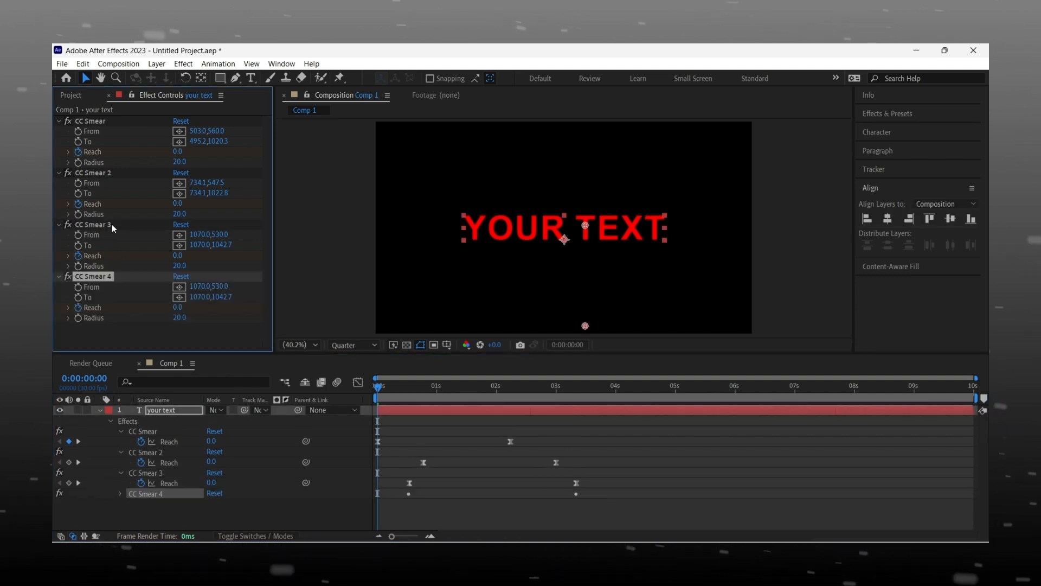
click(179, 287)
click(653, 226)
click(179, 296)
click(654, 327)
Shift the Reach keyframes of CC Smear 4 to nearly 0 and about 2.8 seconds, and preview all four drips.
key(u)
key(u)
key(u)
click(429, 411)
key(u)
key(u)
drag(596, 485, 380, 494)
click(426, 509)
click(100, 410)
key(space)
Change the text's fill color to yellow and preview the dripping animation.
double_click(382, 409)
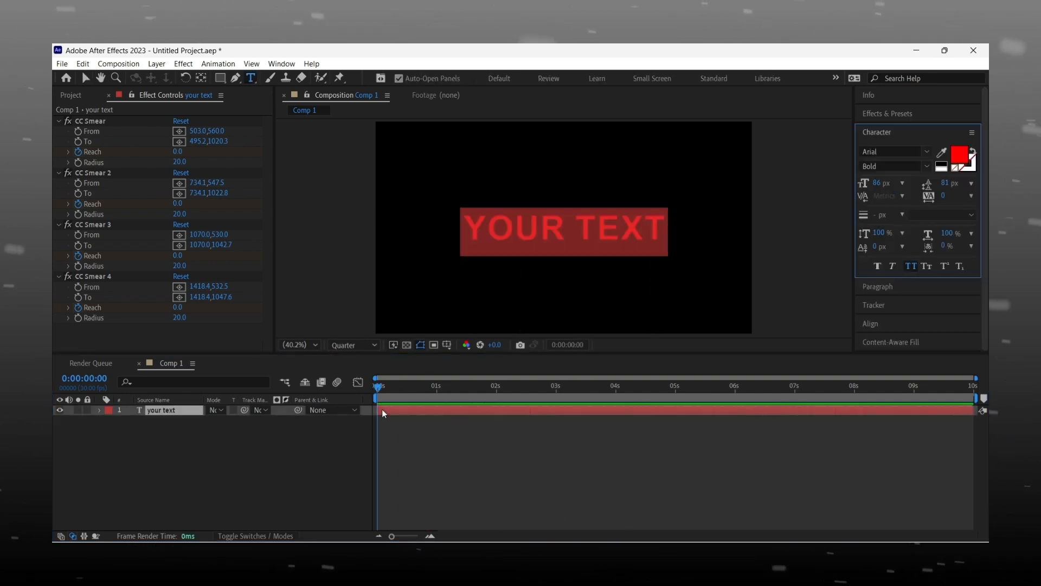
click(960, 155)
click(234, 242)
drag(236, 318, 235, 338)
click(331, 211)
click(295, 468)
key(space)
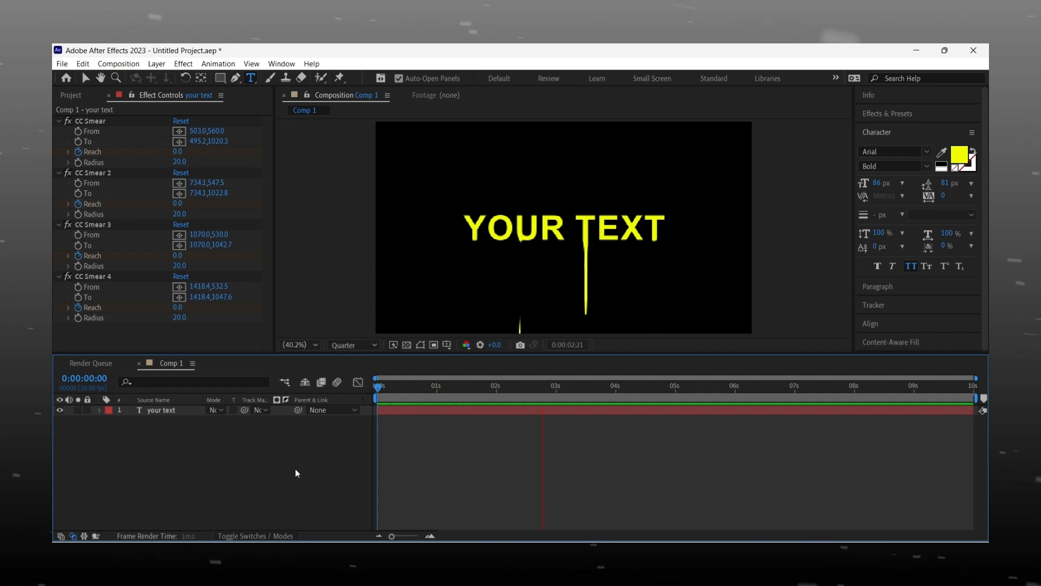
key(space)
Apply the Deep Glow effect to the text layer with a Radius of 300, and preview the glowing drips.
click(411, 409)
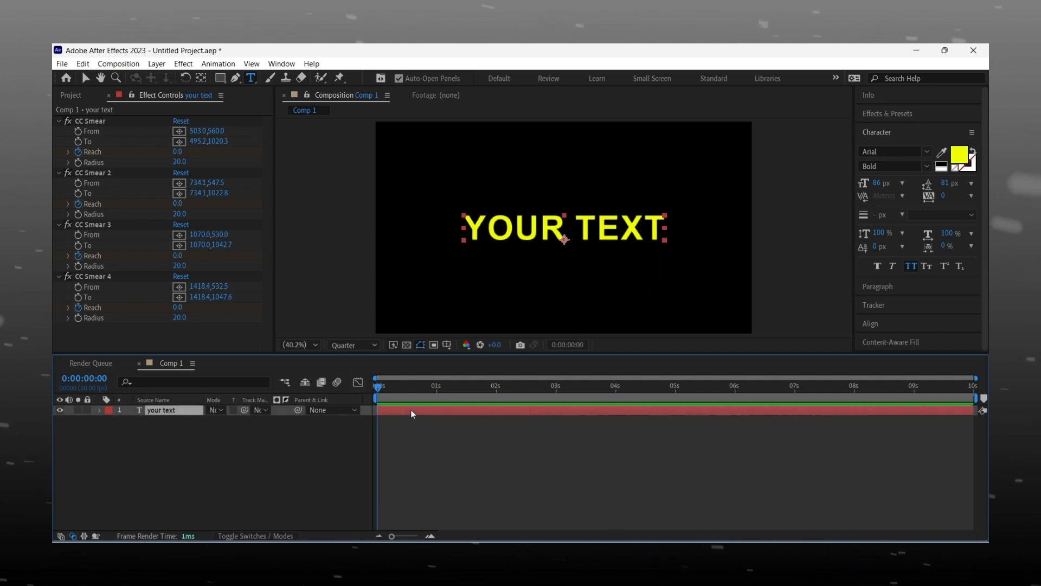
key(ctrl+space)
text(dee)
click(411, 412)
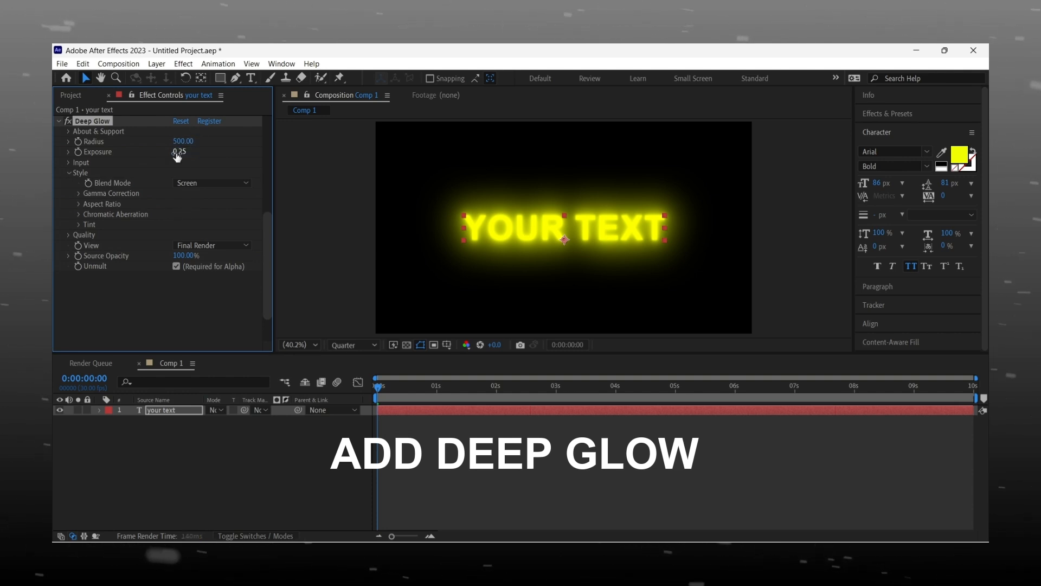
text(0.8)
key(Return)
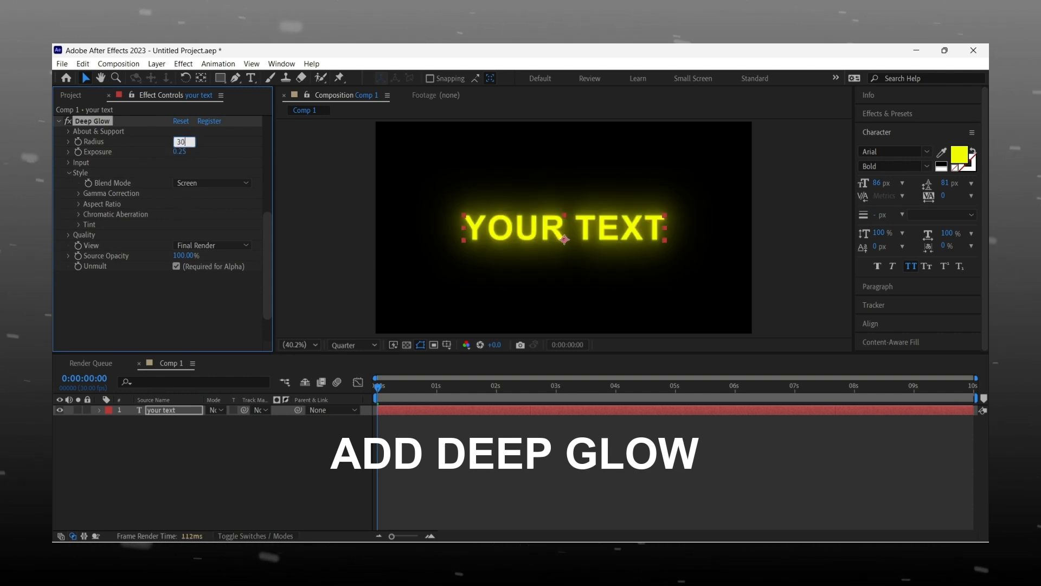
key(Return)
click(261, 495)
key(space)
key(space)
drag(390, 387, 382, 385)
Add a Drop Shadow effect to the text layer with Opacity 100%, Distance 10 and Softness 13, and preview it.
click(401, 410)
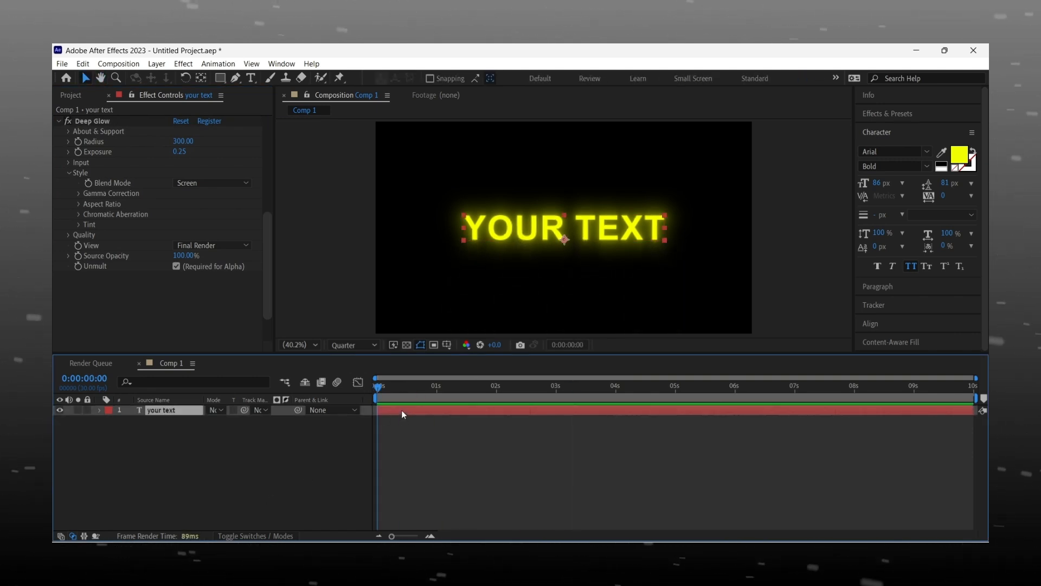
key(ctrl+space)
text(drop)
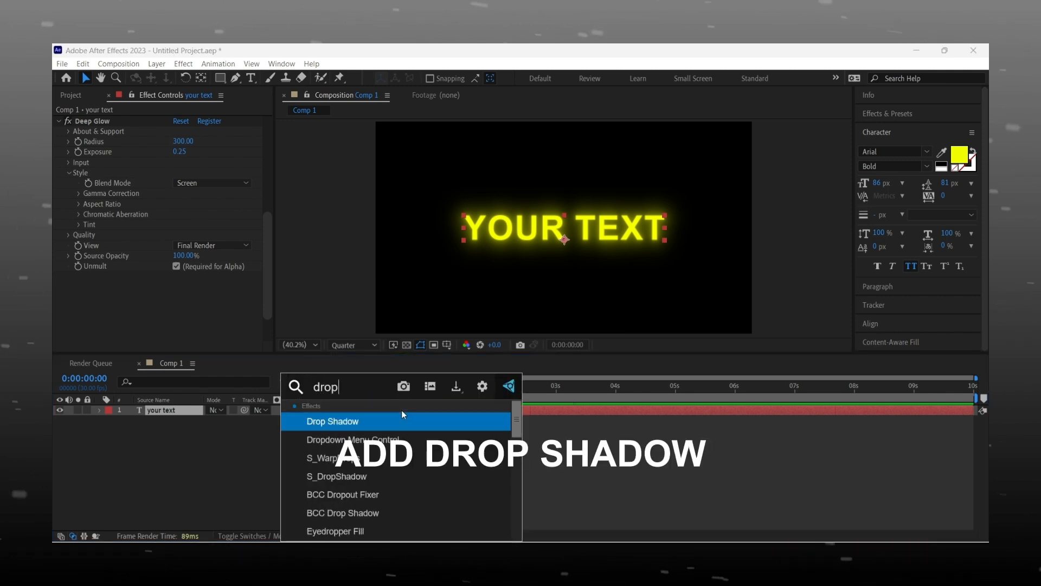
key(Return)
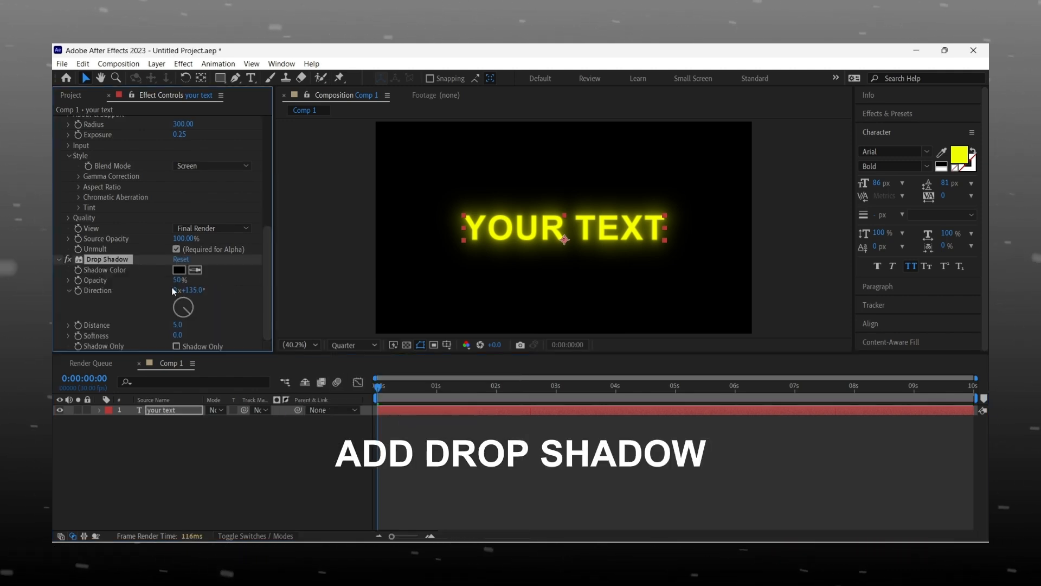
drag(204, 280, 265, 273)
drag(177, 325, 182, 335)
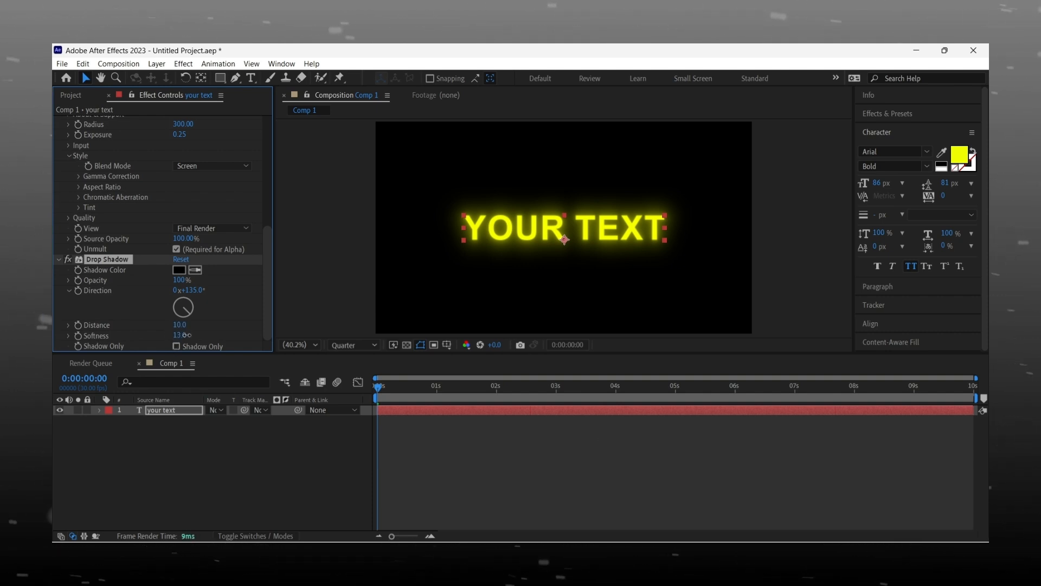
click(483, 447)
key(space)
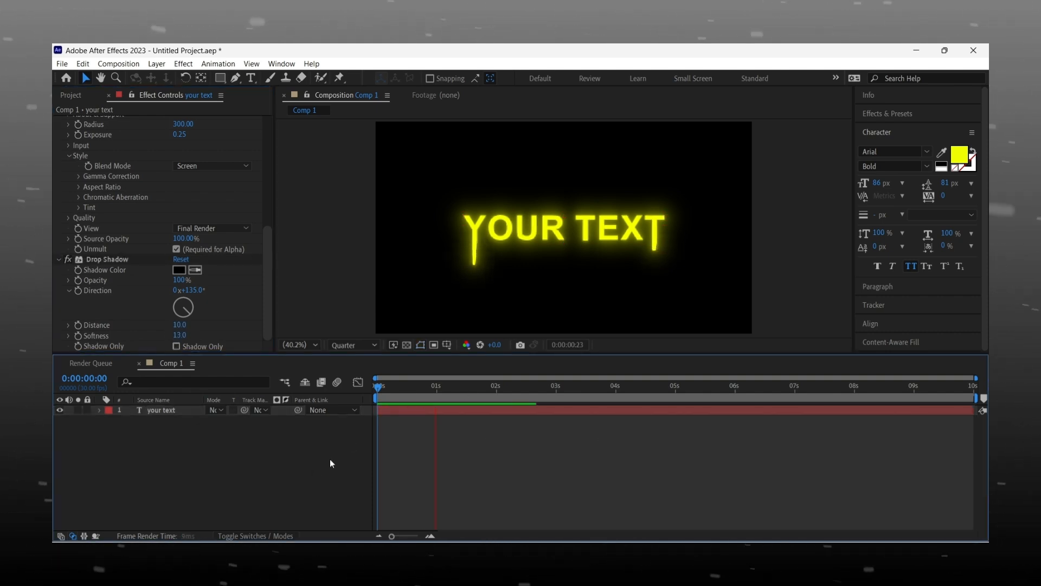
key(space)
drag(383, 386, 375, 386)
Add the Bevel and Emboss layer style to the text layer and collapse the layer's properties.
click(391, 410)
right_click(381, 413)
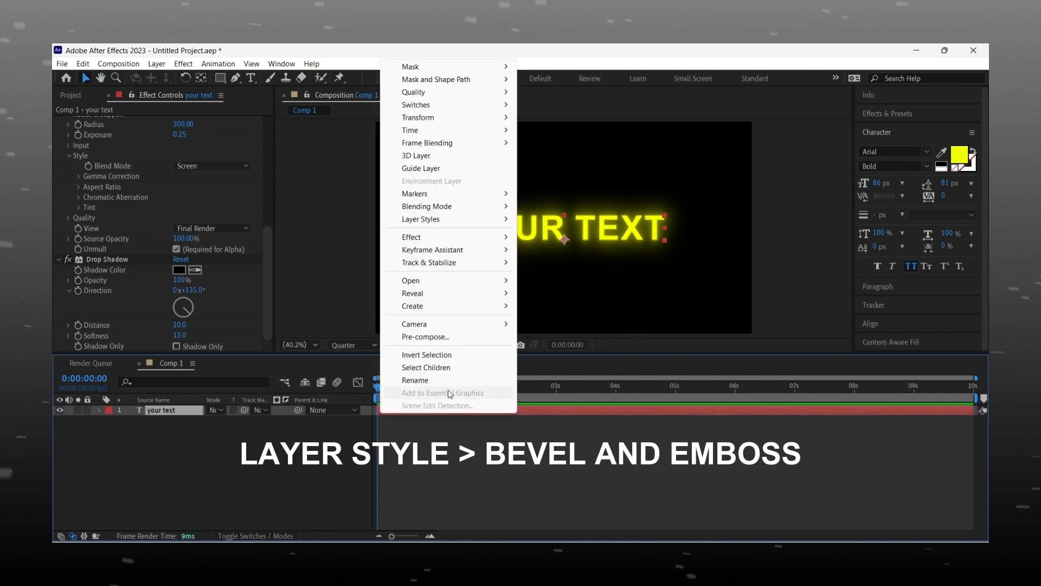
mouse_move(429, 219)
click(576, 251)
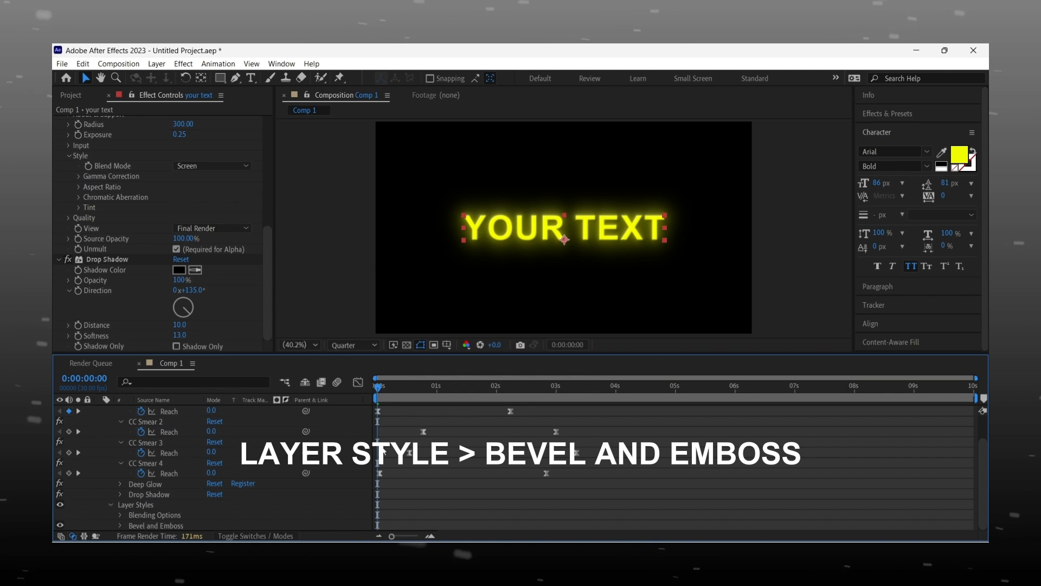
scroll(141, 434, up, 1)
click(100, 411)
click(184, 467)
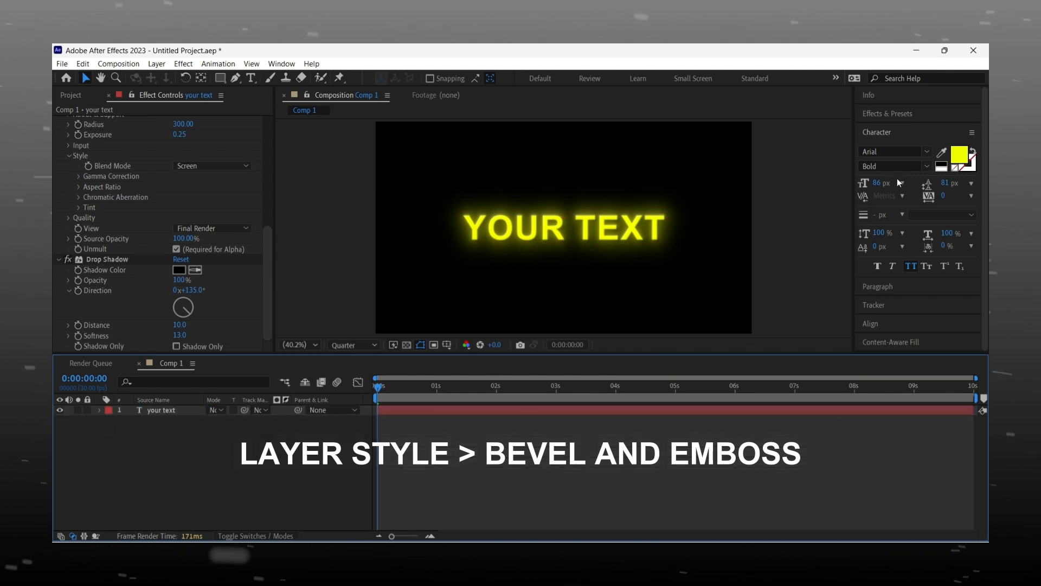
Check the text at Full preview resolution, return the resolution to Quarter, and preview the finished drip animation.
click(353, 345)
click(350, 374)
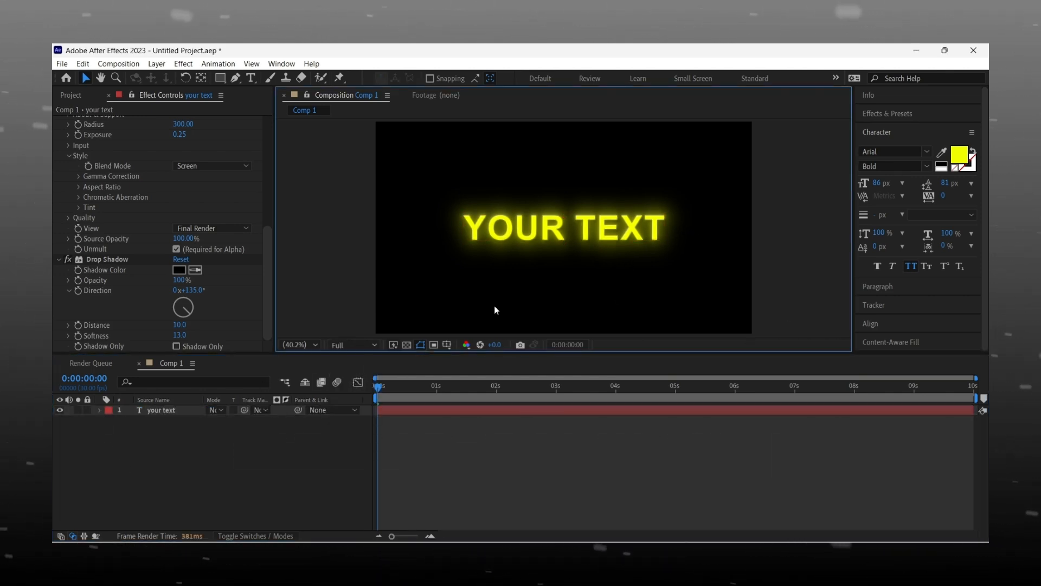
drag(379, 387, 366, 339)
click(366, 343)
click(350, 423)
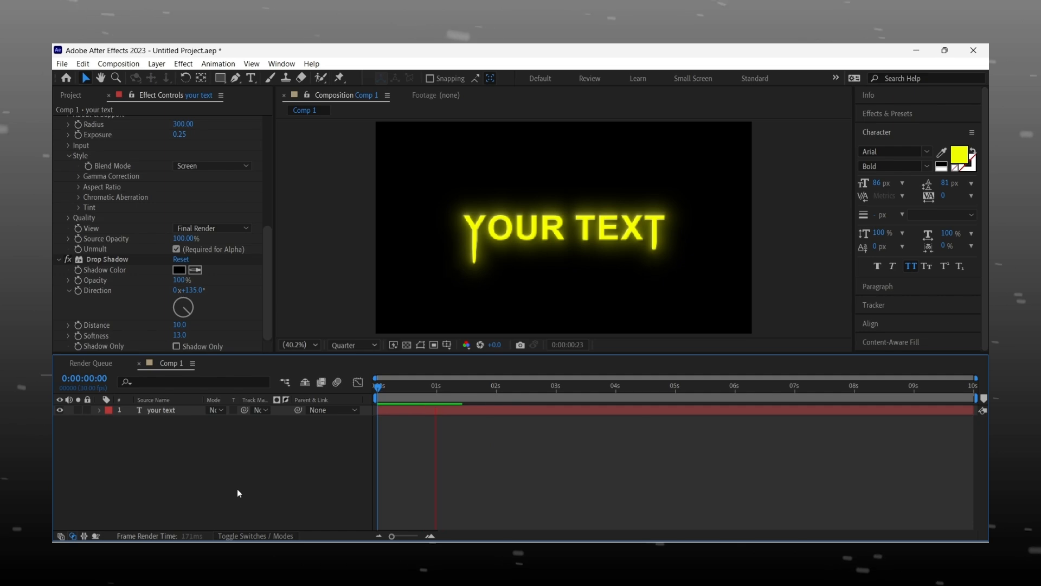
key(space)
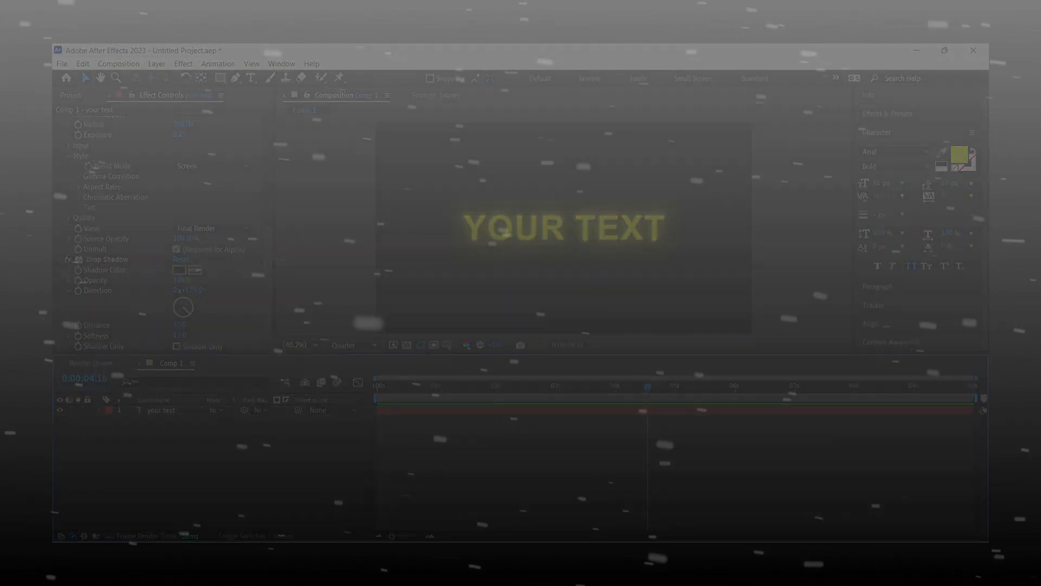